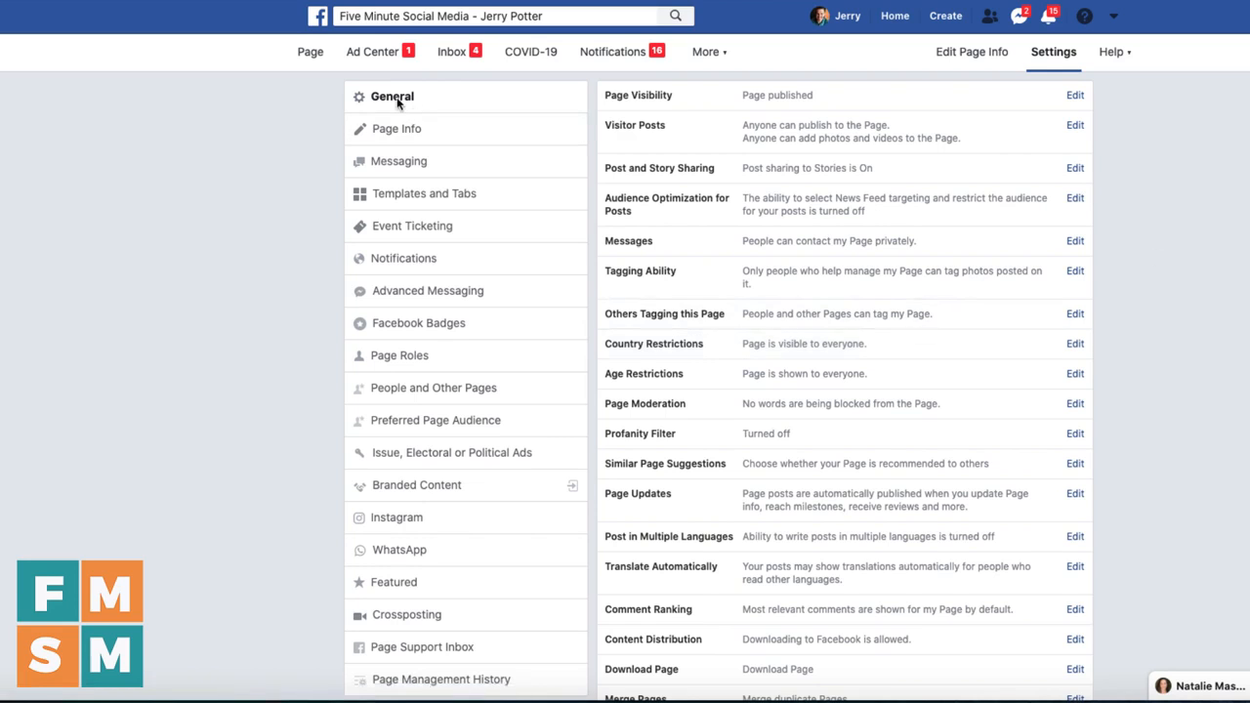
# Step: Try requiring review of other people's posts and disabling them in the Visitor Posts setting, and discard the changes
pyautogui.scroll(-3, 869, 578)
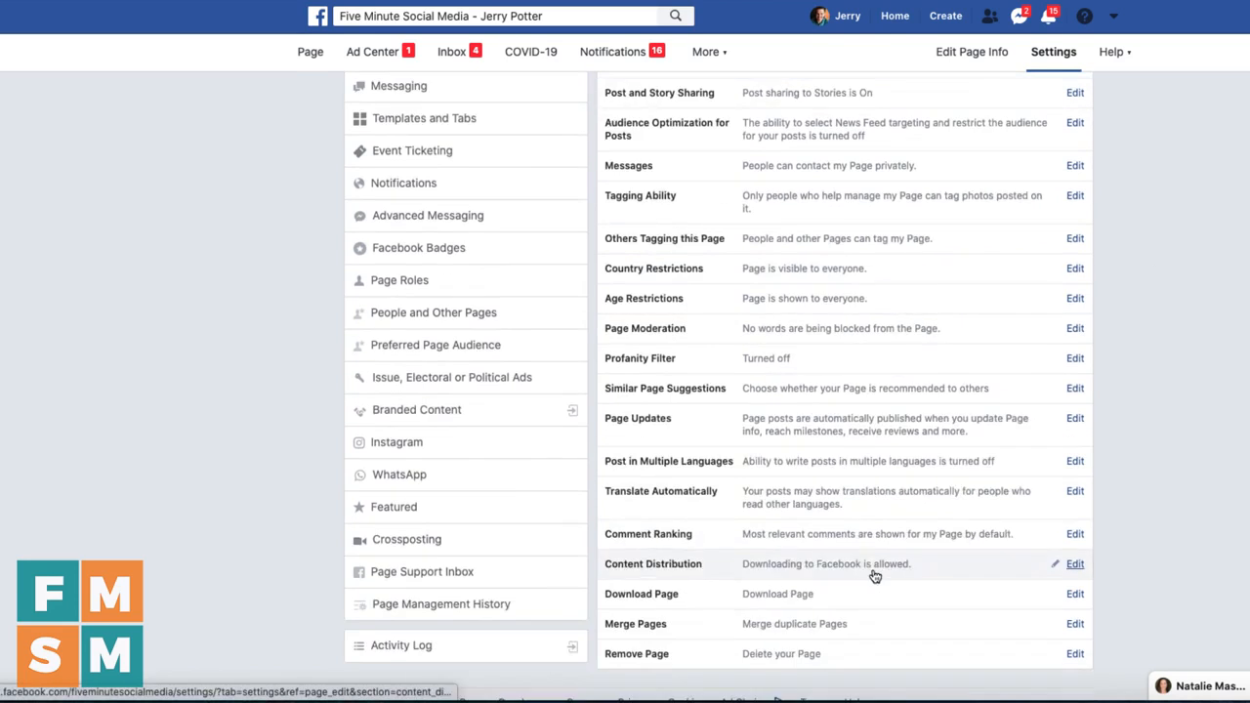
pyautogui.scroll(3, 866, 585)
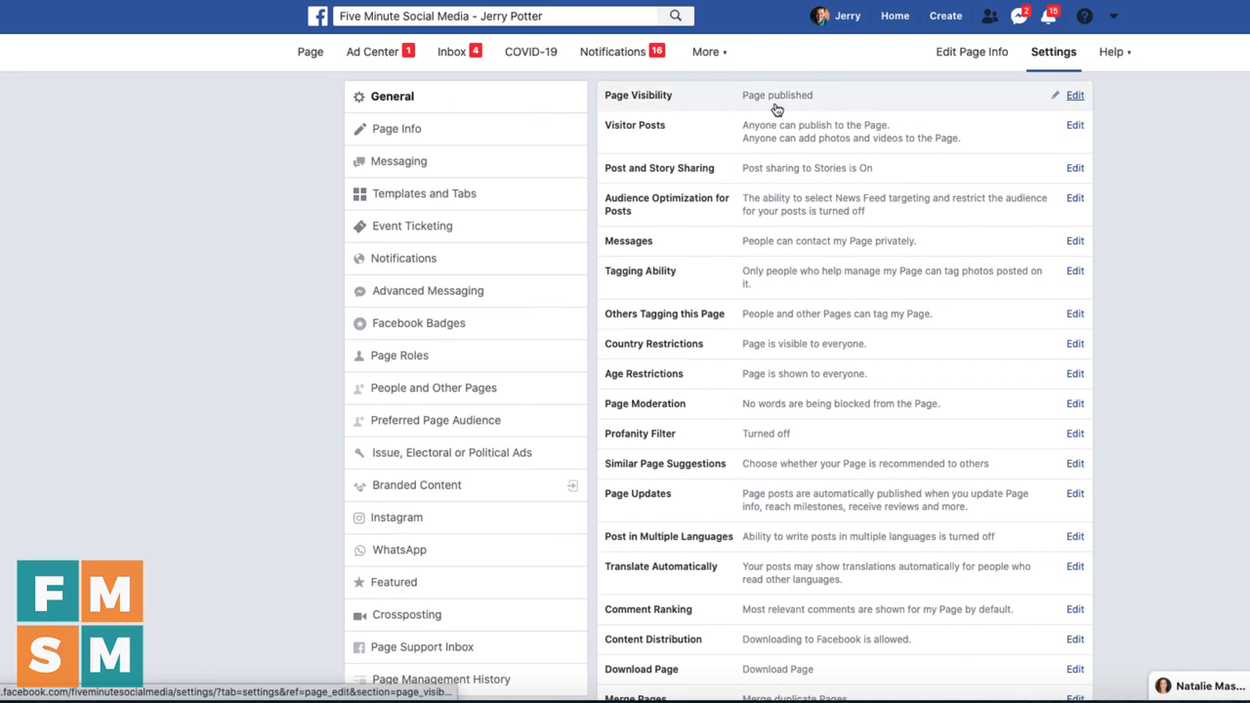
pyautogui.click(1075, 96)
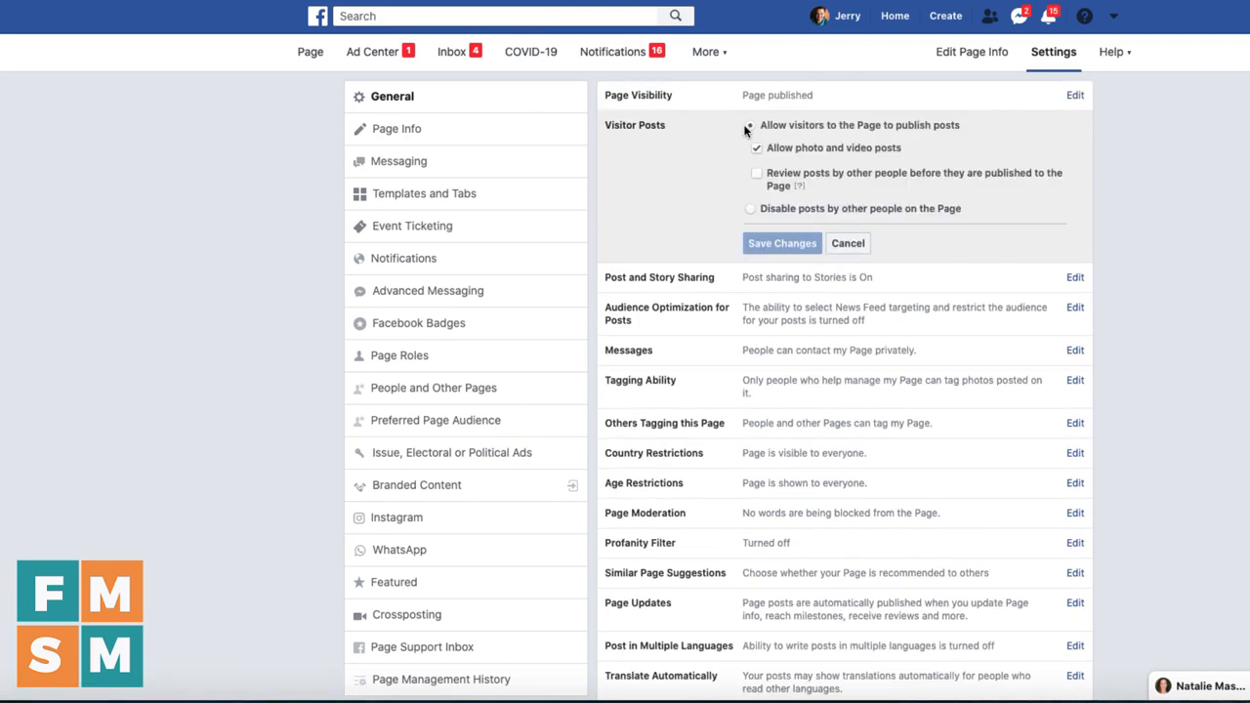
pyautogui.click(758, 176)
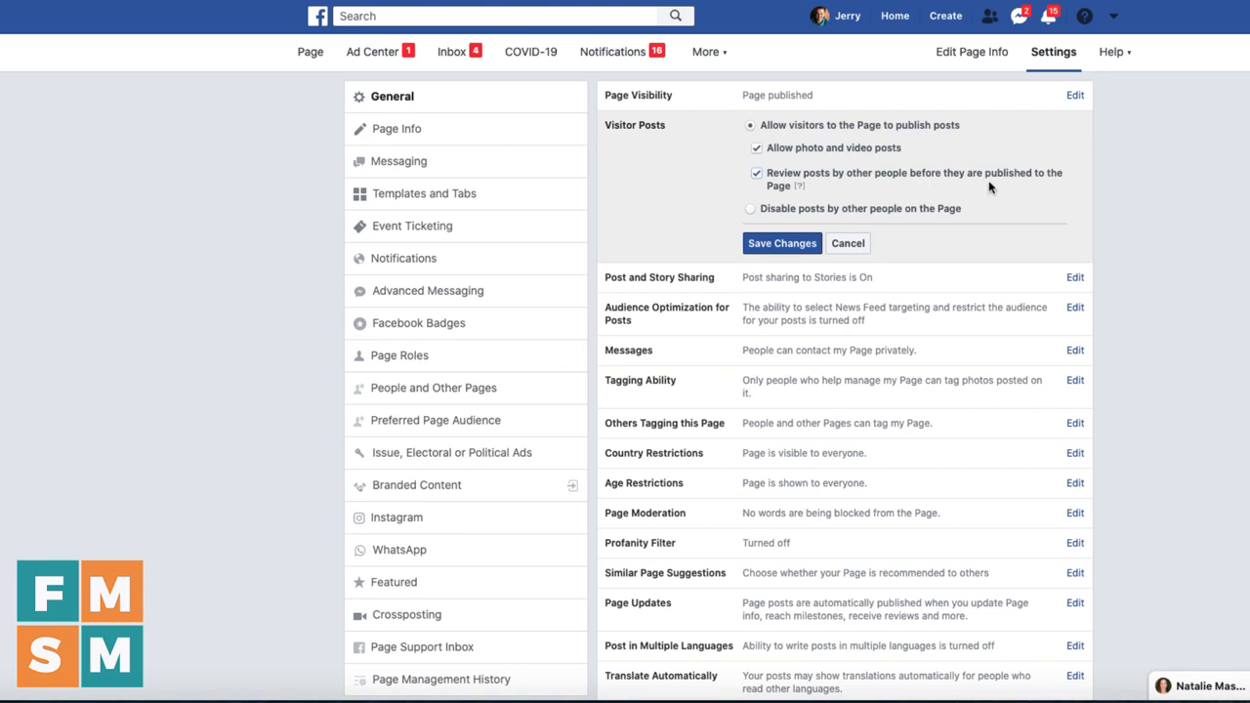
pyautogui.click(751, 210)
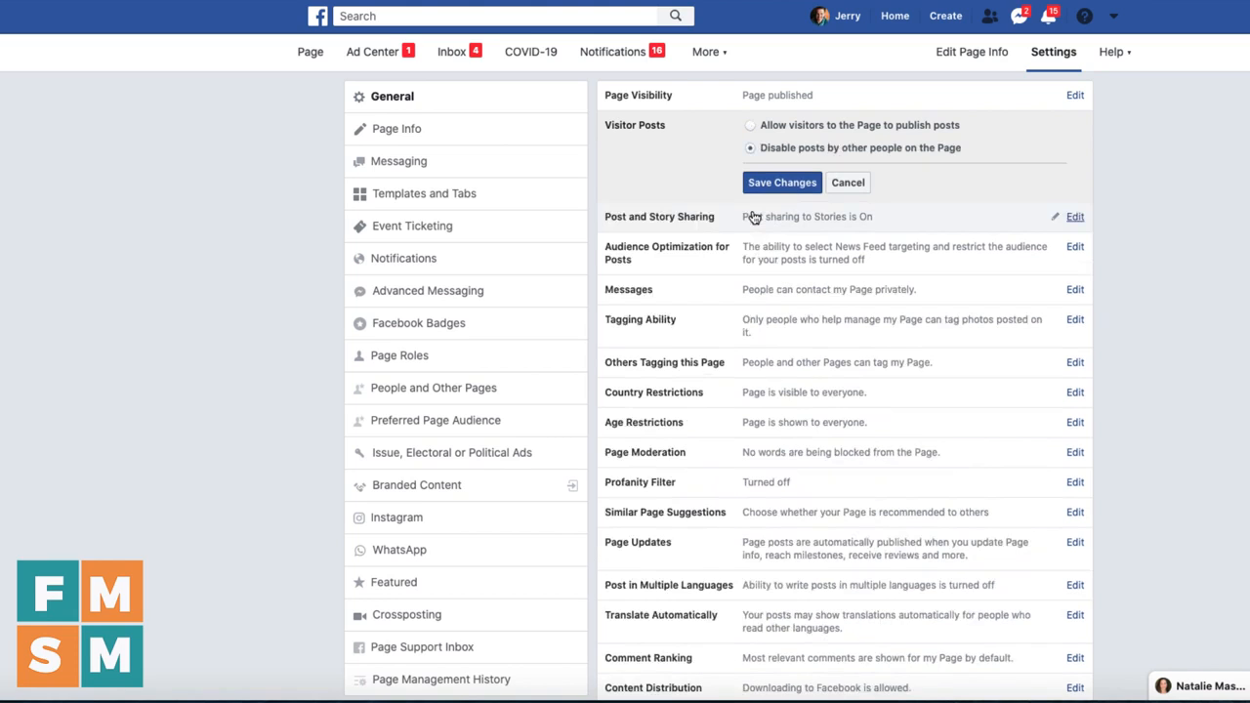
pyautogui.click(845, 184)
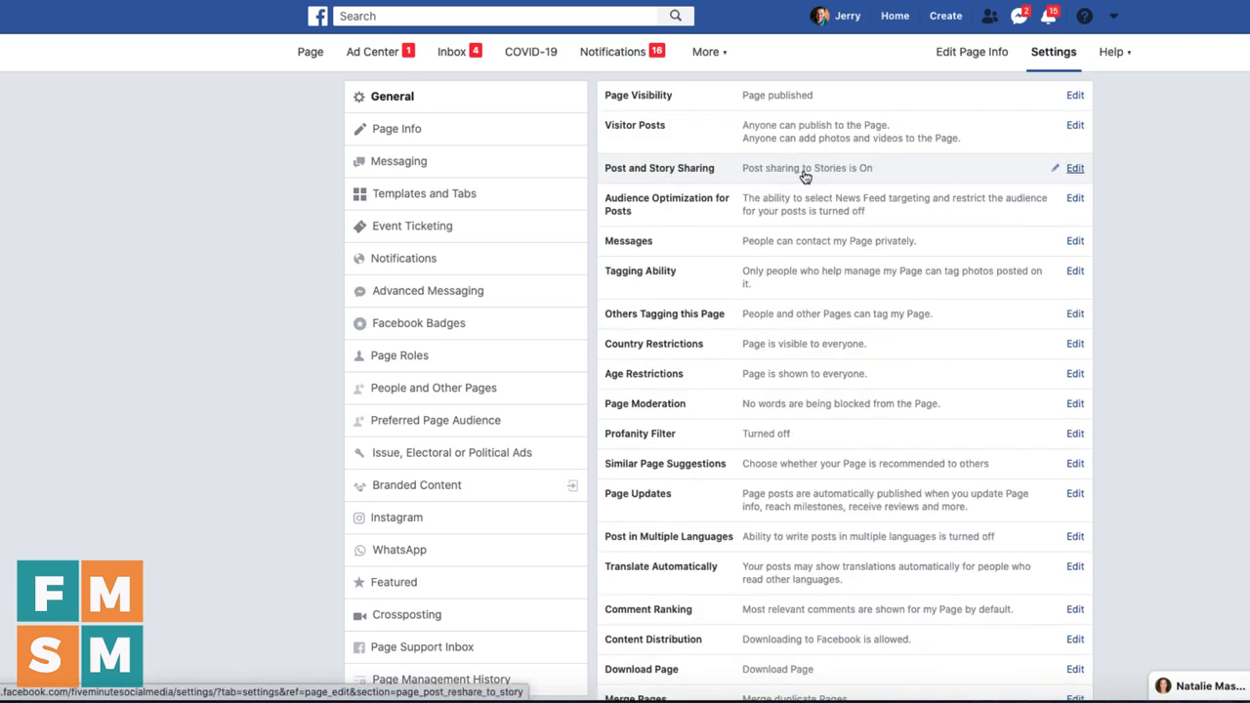
# Step: Examine the options for Post and Story Sharing, Audience Optimization for Posts and Messages, closing each without saving
pyautogui.click(1075, 169)
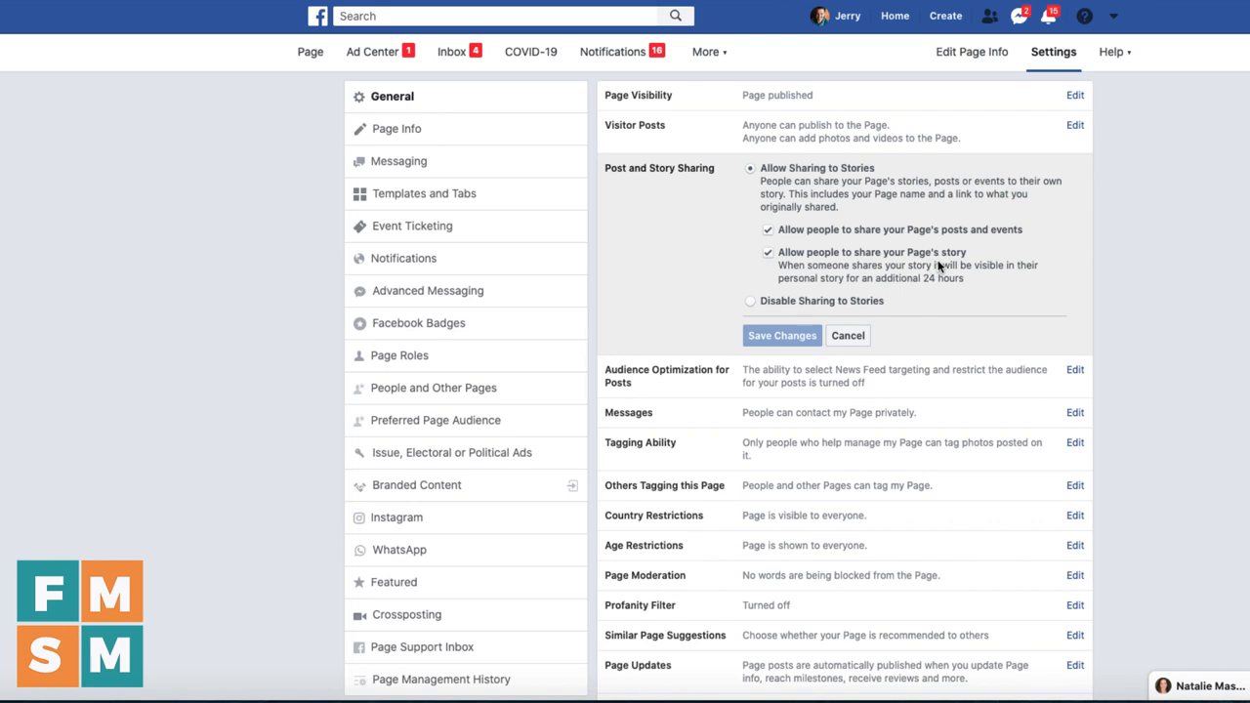
pyautogui.click(847, 334)
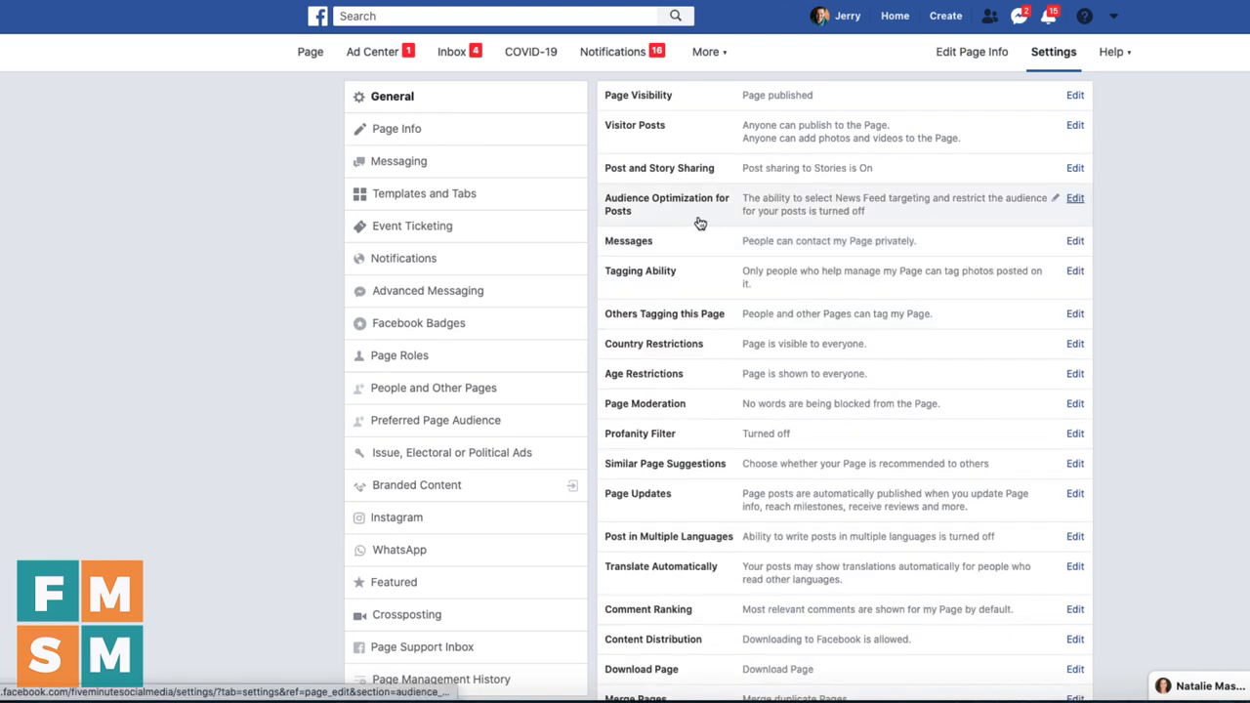
pyautogui.click(1074, 199)
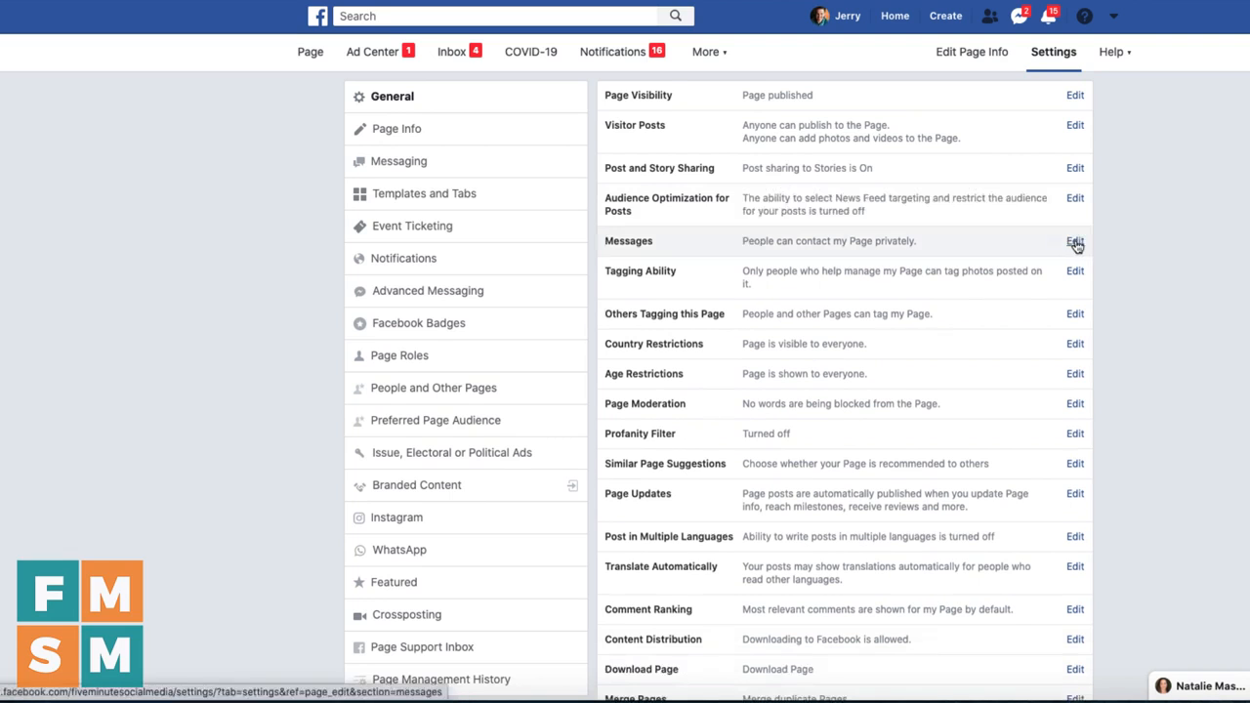
pyautogui.click(1075, 242)
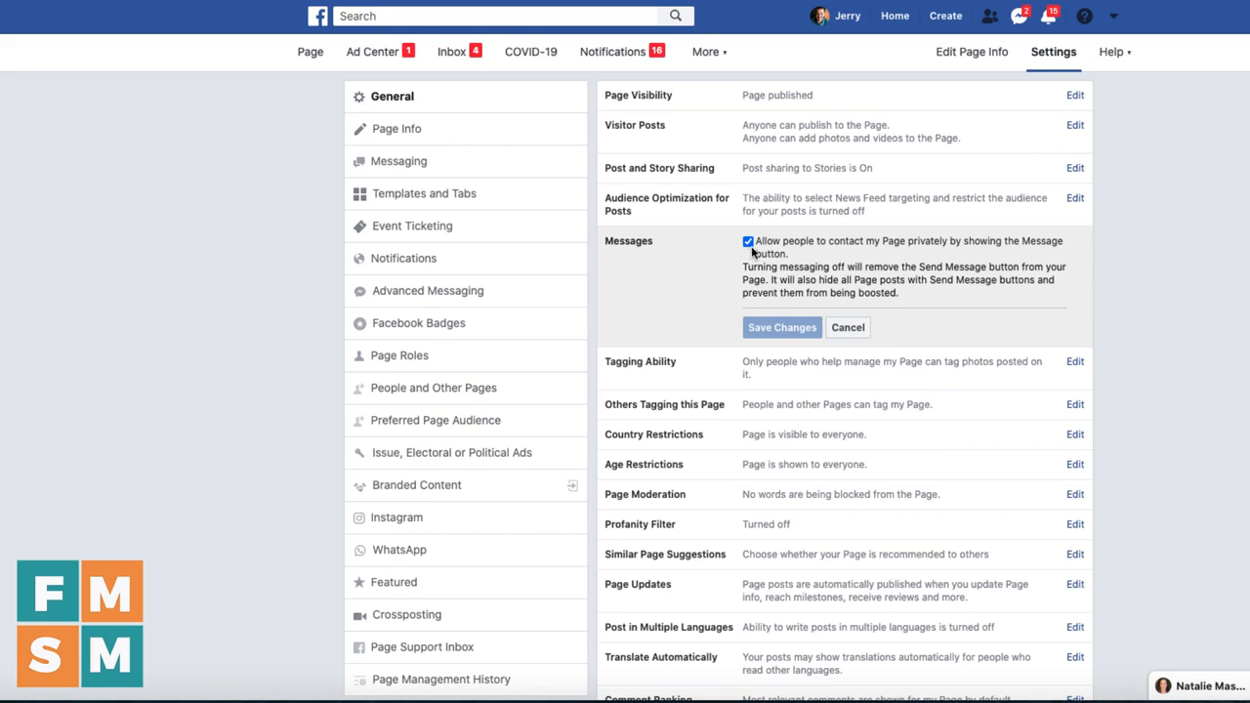
pyautogui.click(857, 329)
# Step: Allow others to tag photos and videos published by the Page under Tagging Ability and save the change
pyautogui.scroll(-1, 1074, 210)
pyautogui.click(1074, 197)
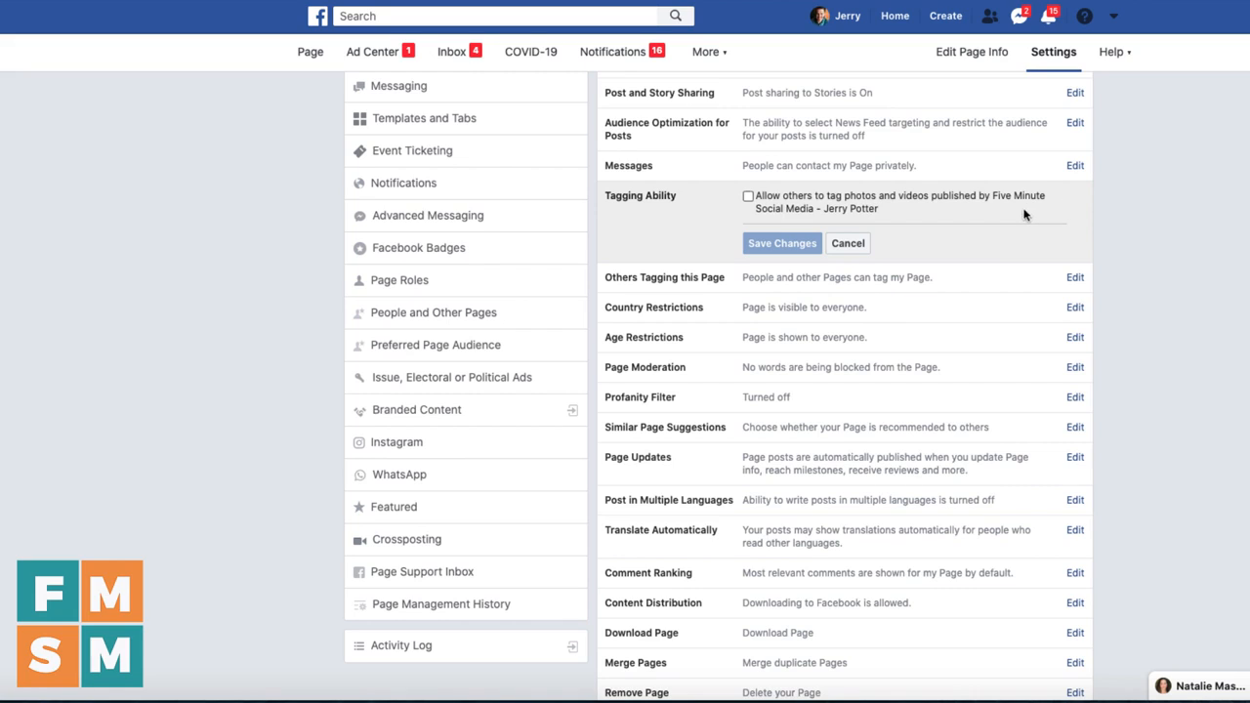
pyautogui.click(748, 198)
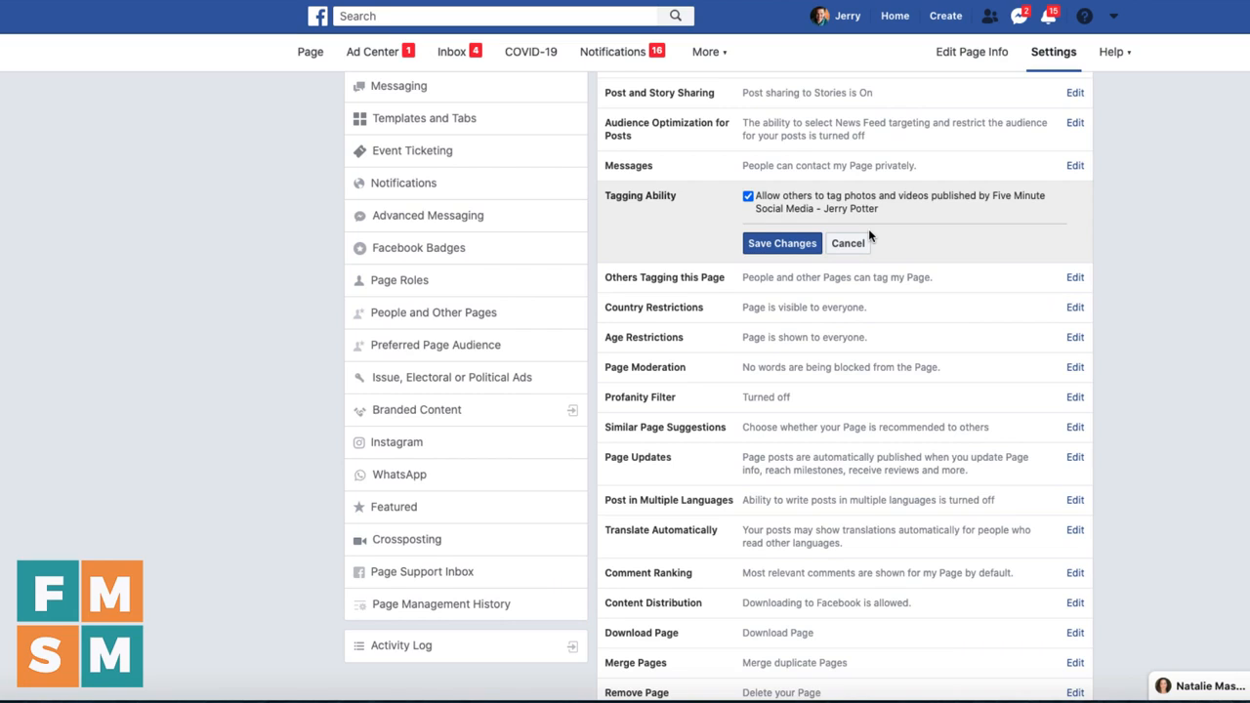
pyautogui.click(781, 243)
# Step: Allow Facebook stories shared from Instagram to tag the Page under Others Tagging this Page and save the change
pyautogui.click(755, 217)
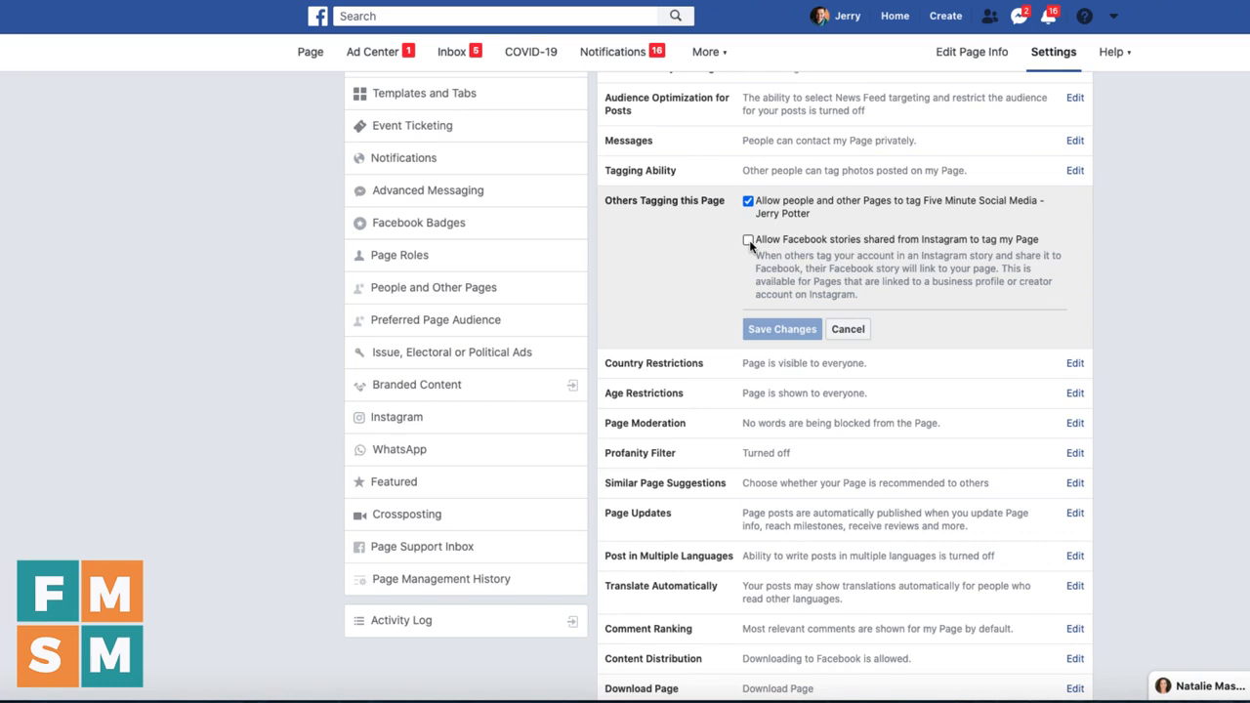
pyautogui.click(749, 241)
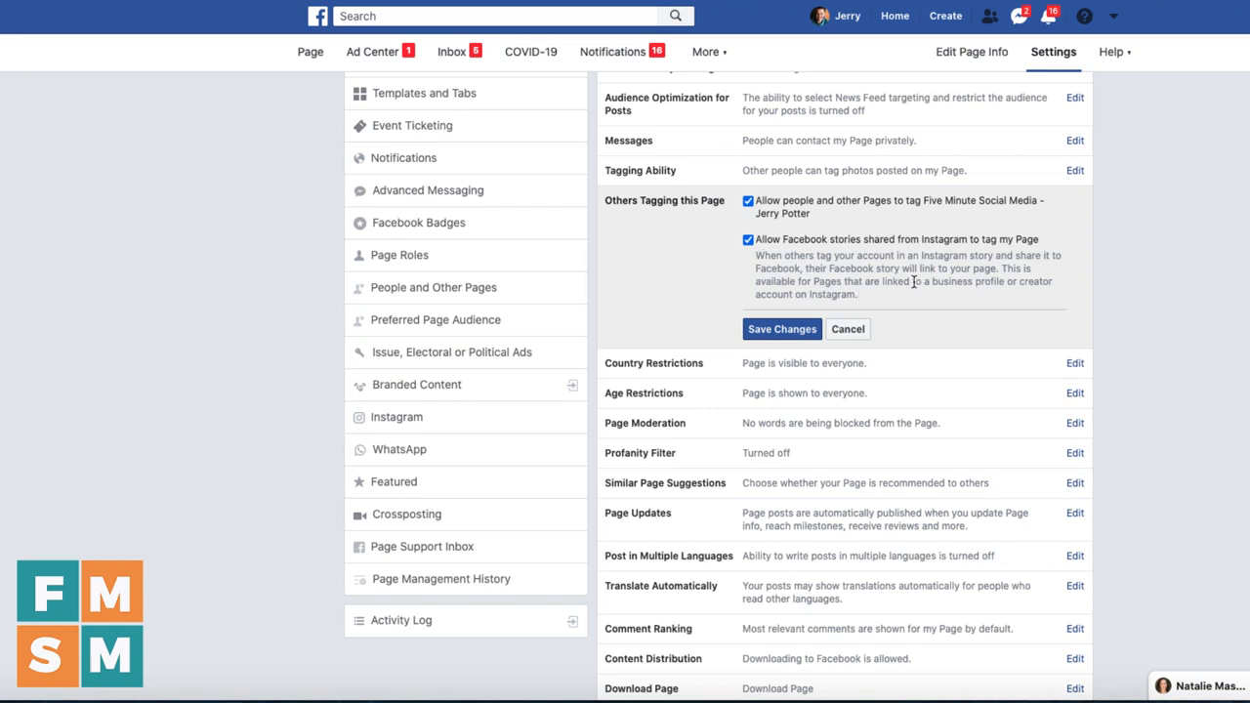
pyautogui.moveTo(930, 281); pyautogui.dragTo(962, 310)
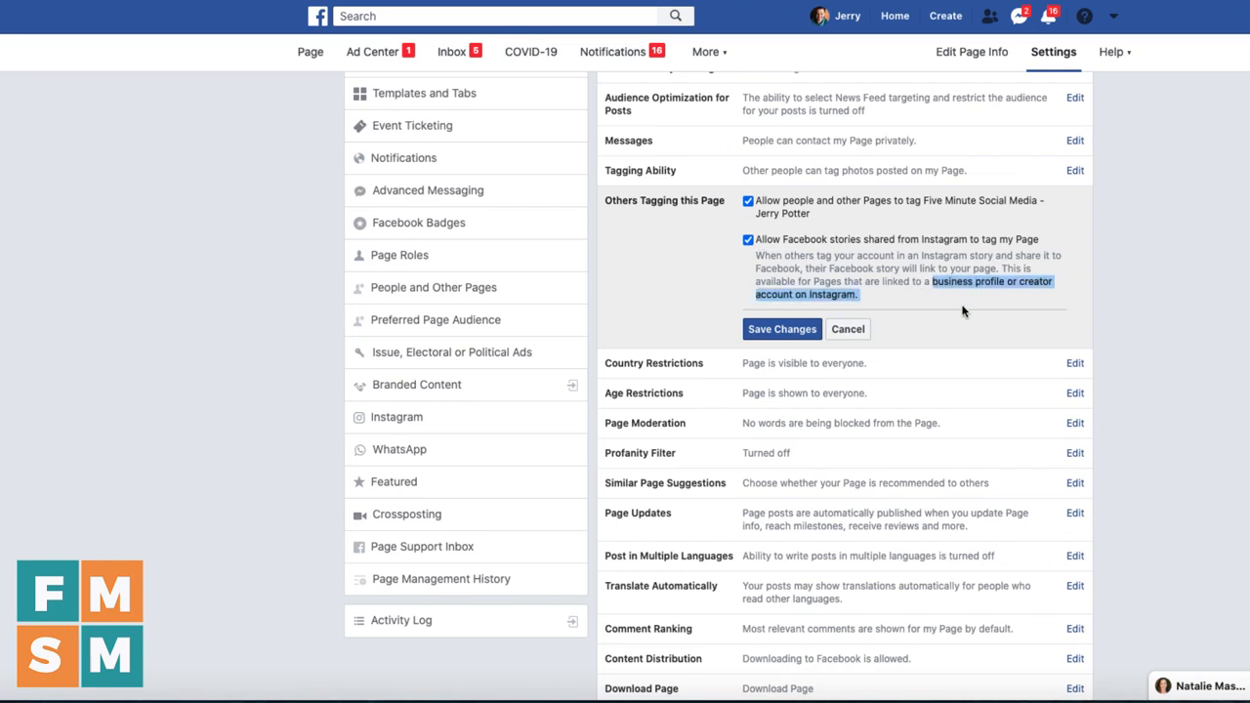
pyautogui.click(798, 328)
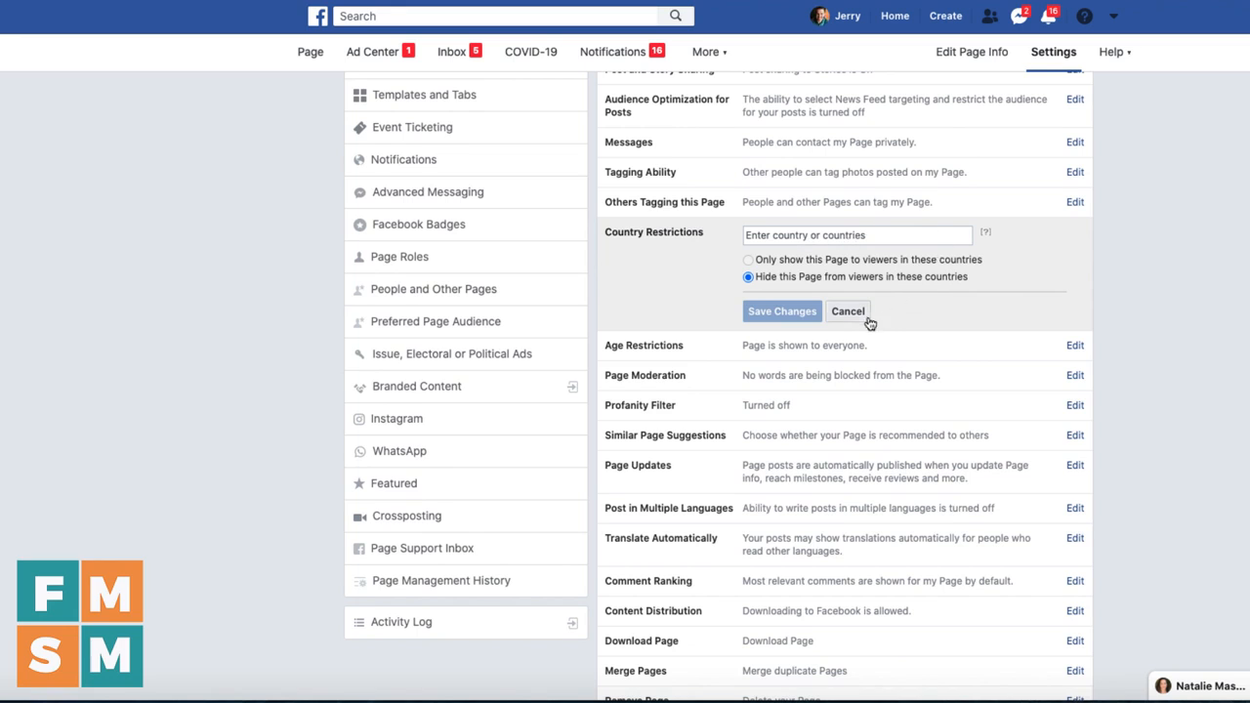
# Step: Examine the Country Restrictions and Age Restrictions choices and close both without saving
pyautogui.click(852, 313)
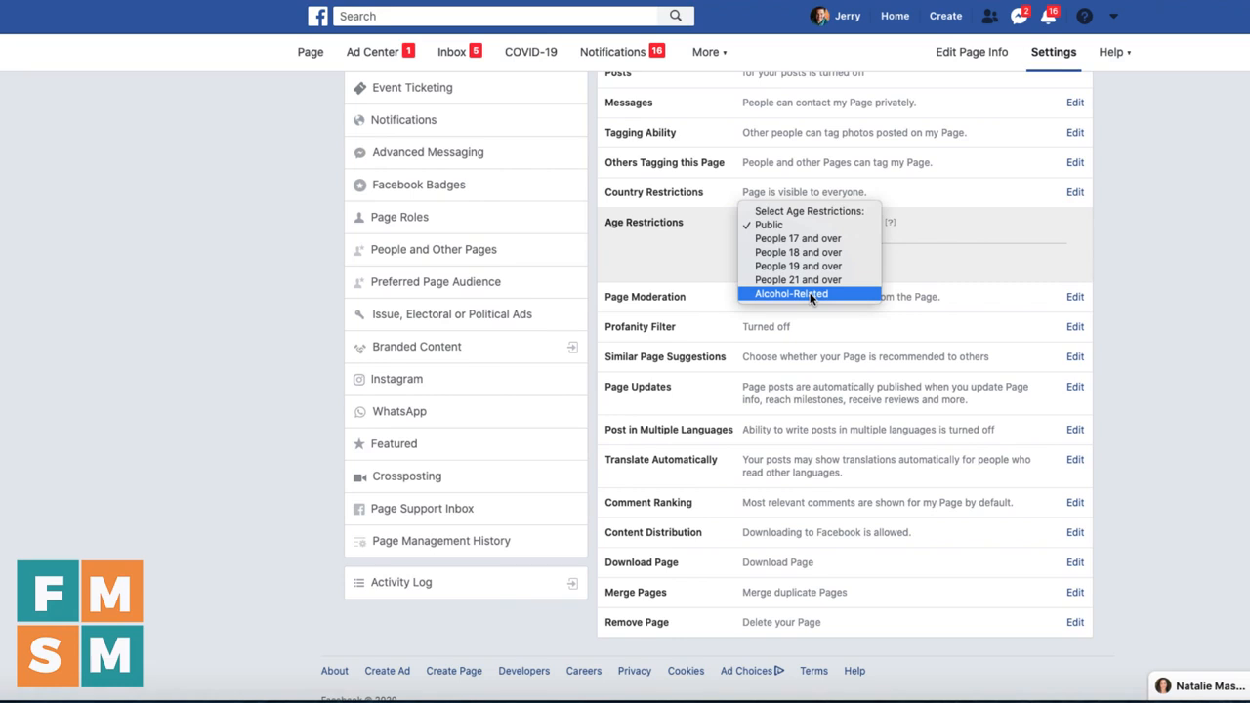
pyautogui.click(944, 240)
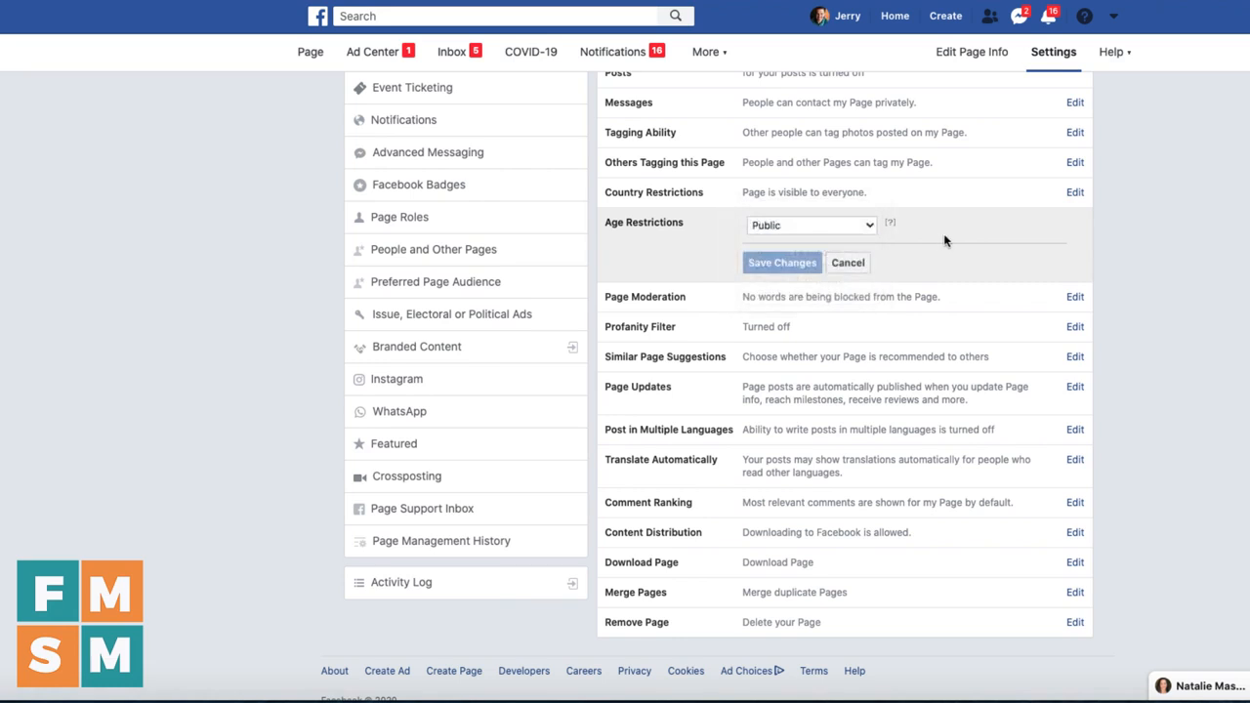
pyautogui.click(847, 262)
# Step: Examine the Page Moderation options for blocking posts or comments with certain words and close them without saving
pyautogui.click(865, 252)
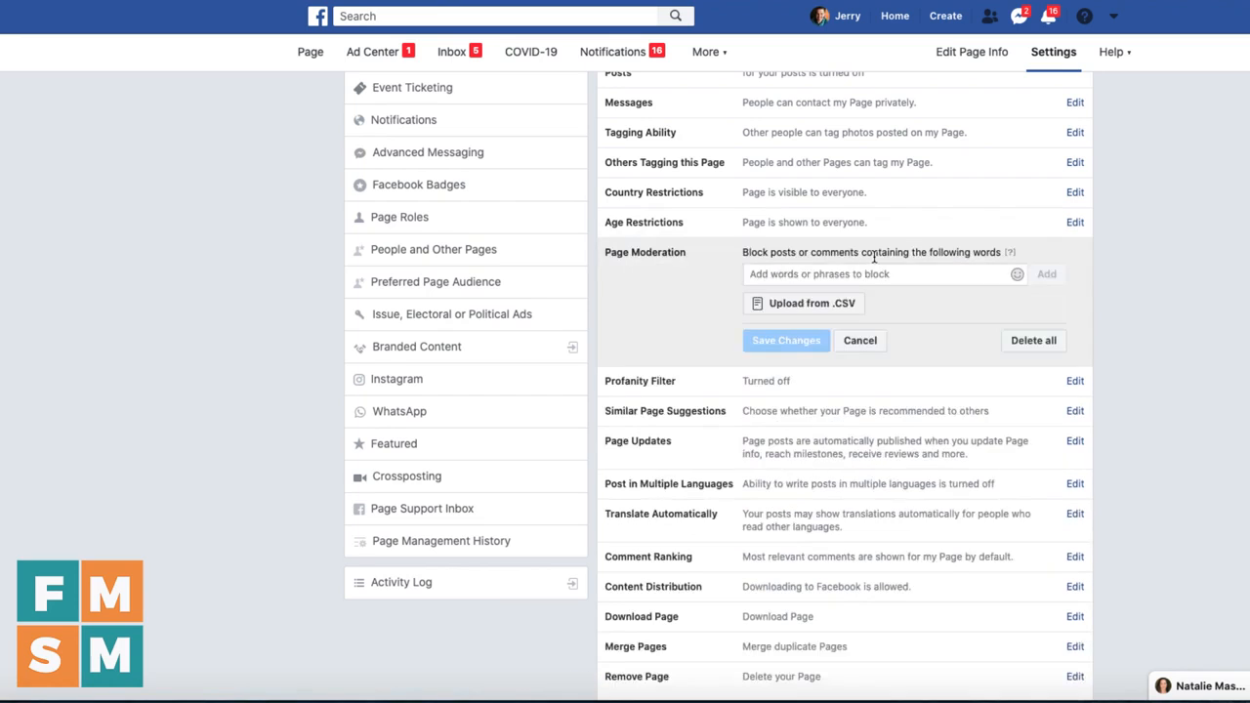
pyautogui.moveTo(1011, 256)
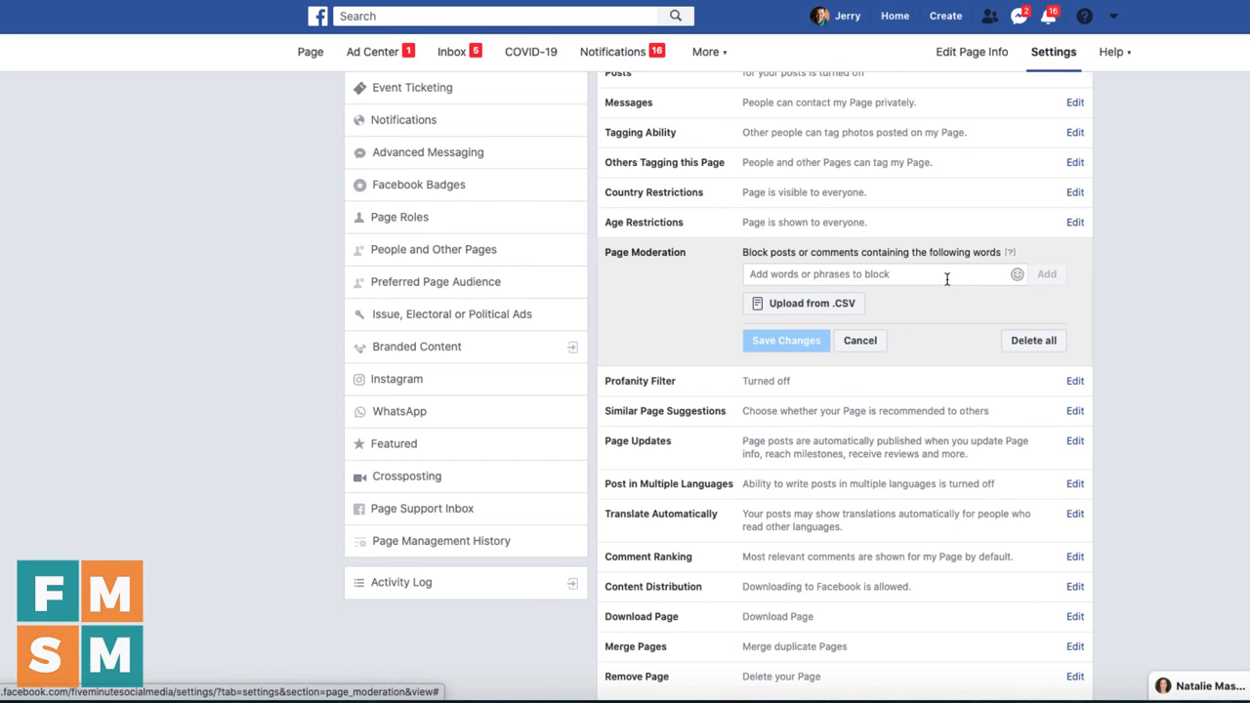
pyautogui.click(861, 340)
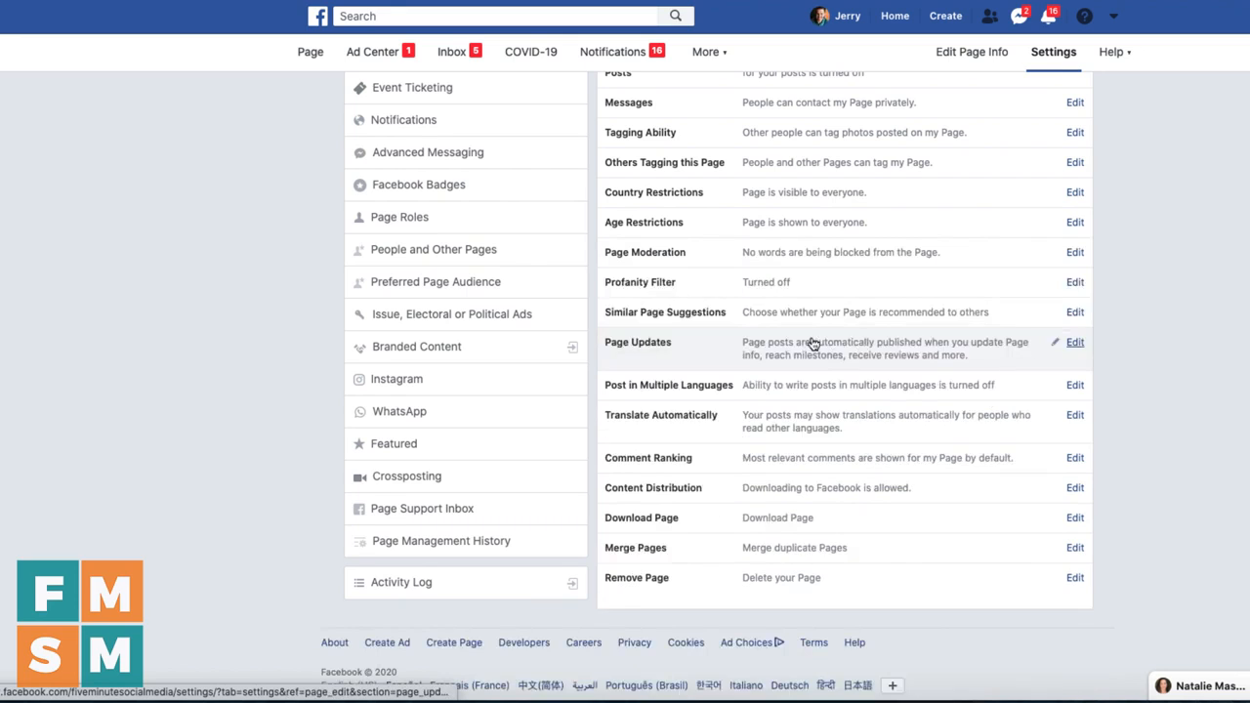
# Step: Set the Profanity Filter to Medium and save the change
pyautogui.click(1074, 284)
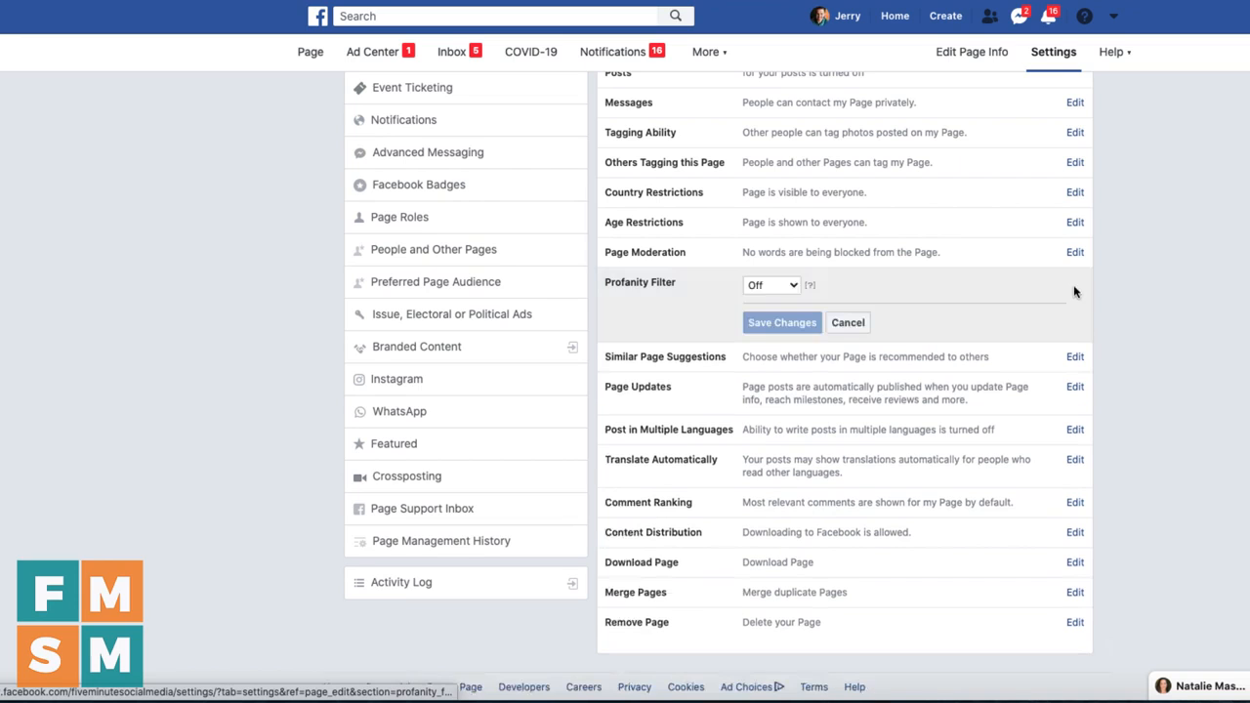
pyautogui.click(778, 289)
pyautogui.click(783, 302)
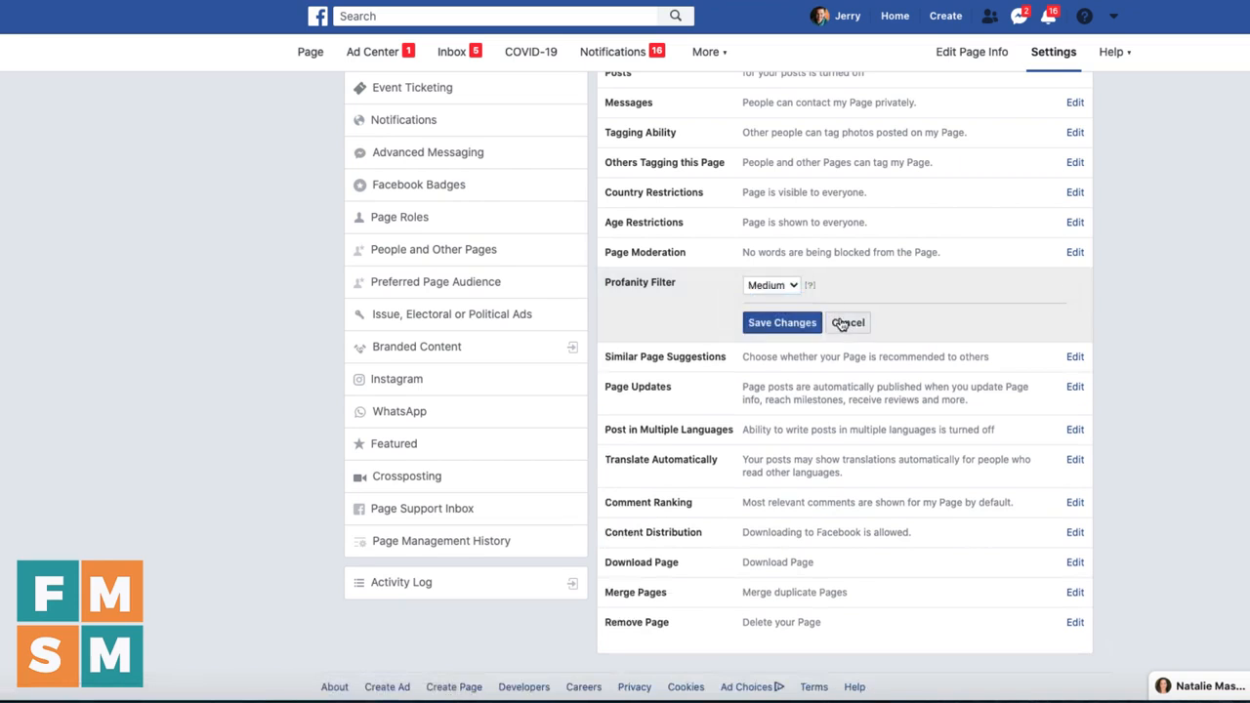
pyautogui.click(810, 323)
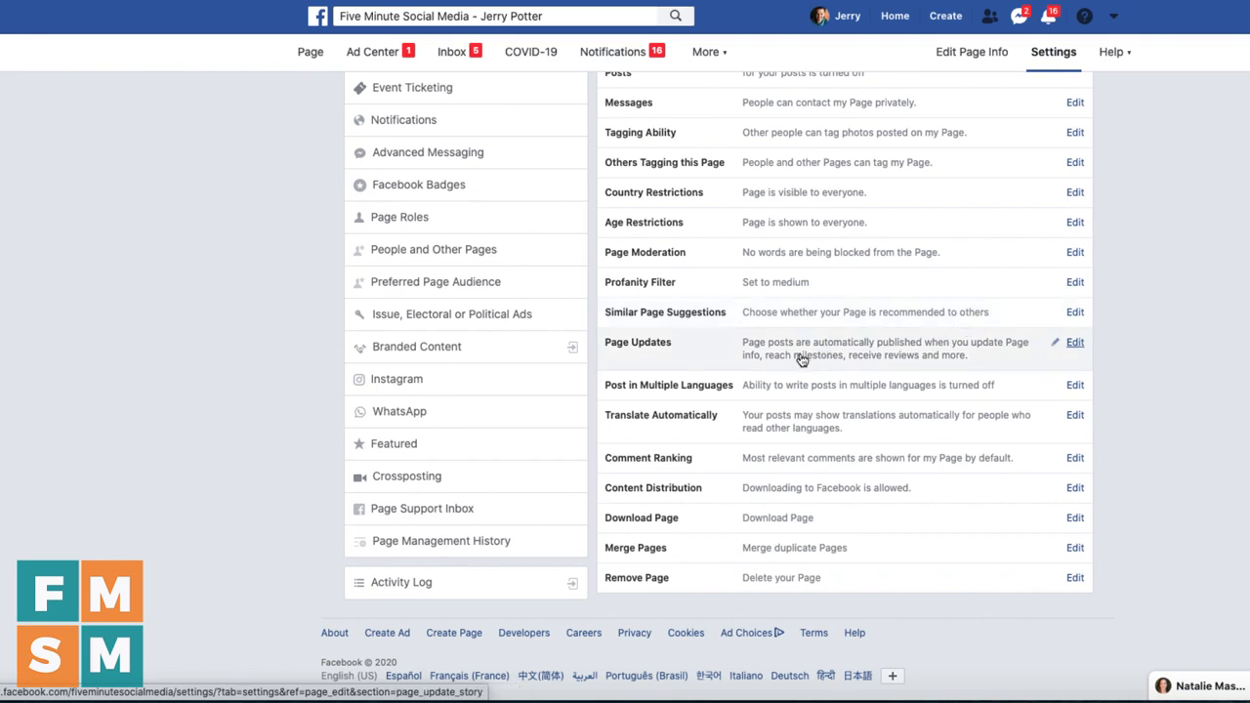
# Step: Turn off automatic publishing of posts when Page info is updated under Page Updates and save the change
pyautogui.click(1074, 343)
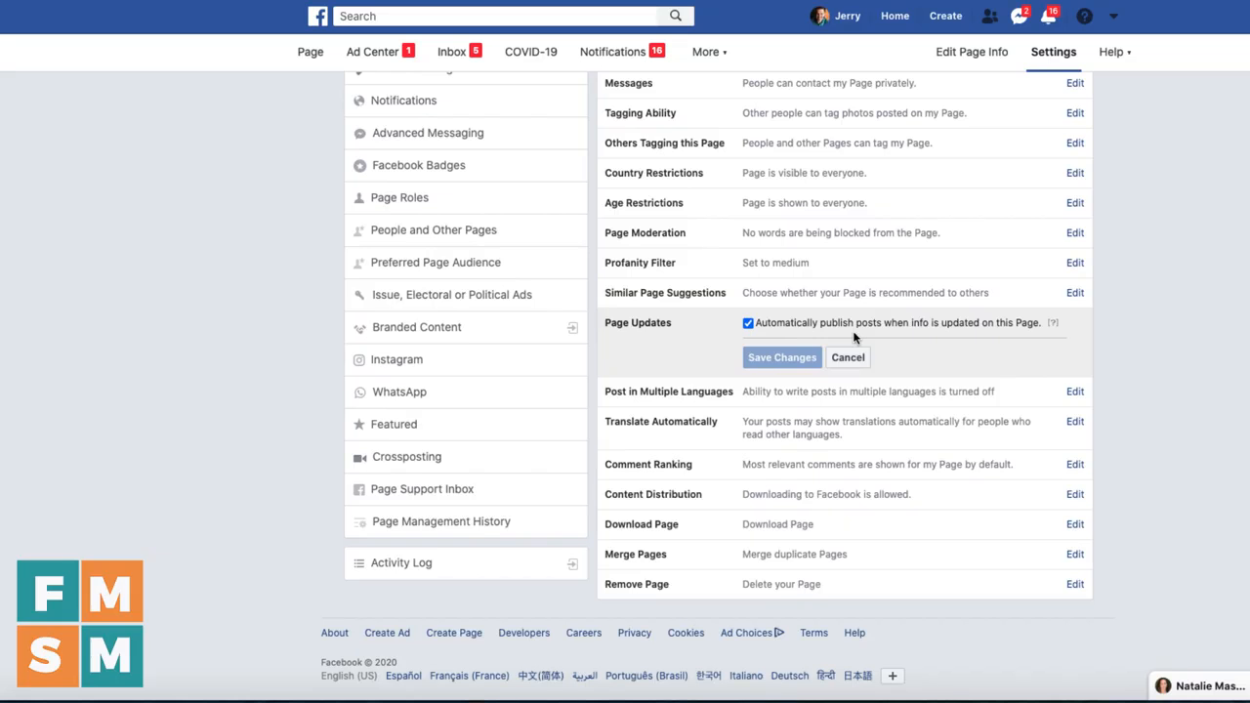
pyautogui.click(748, 324)
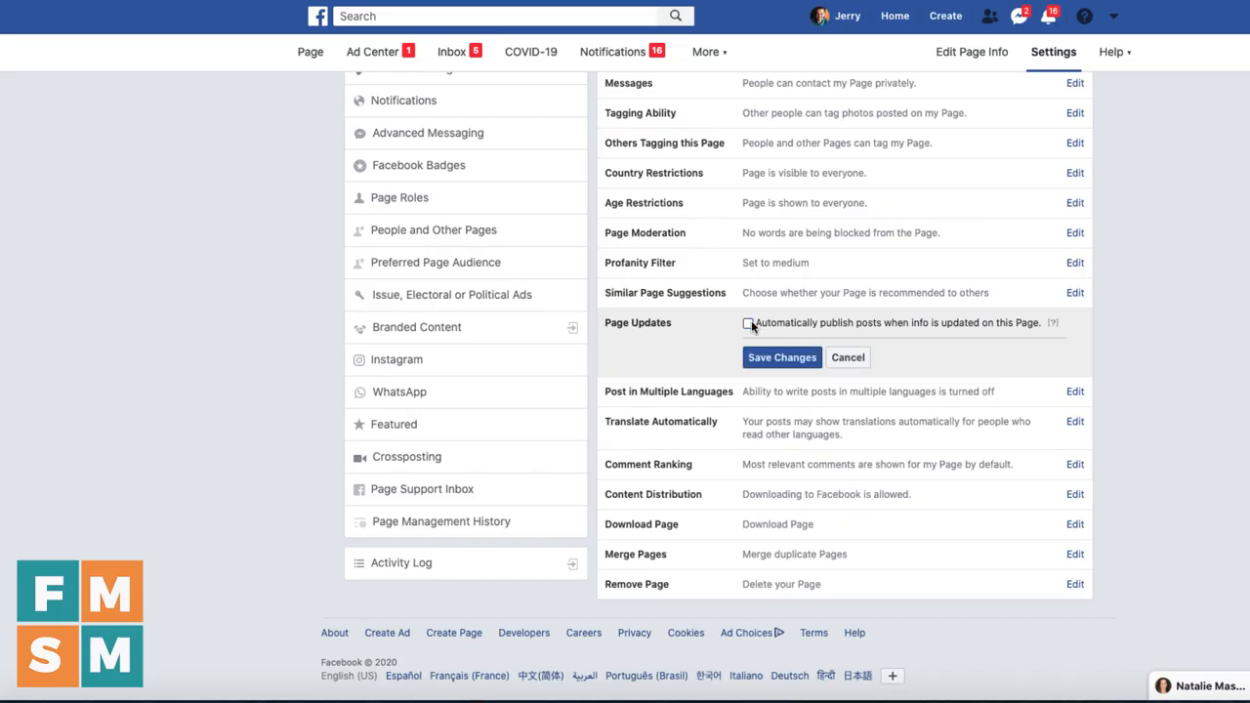
pyautogui.click(781, 358)
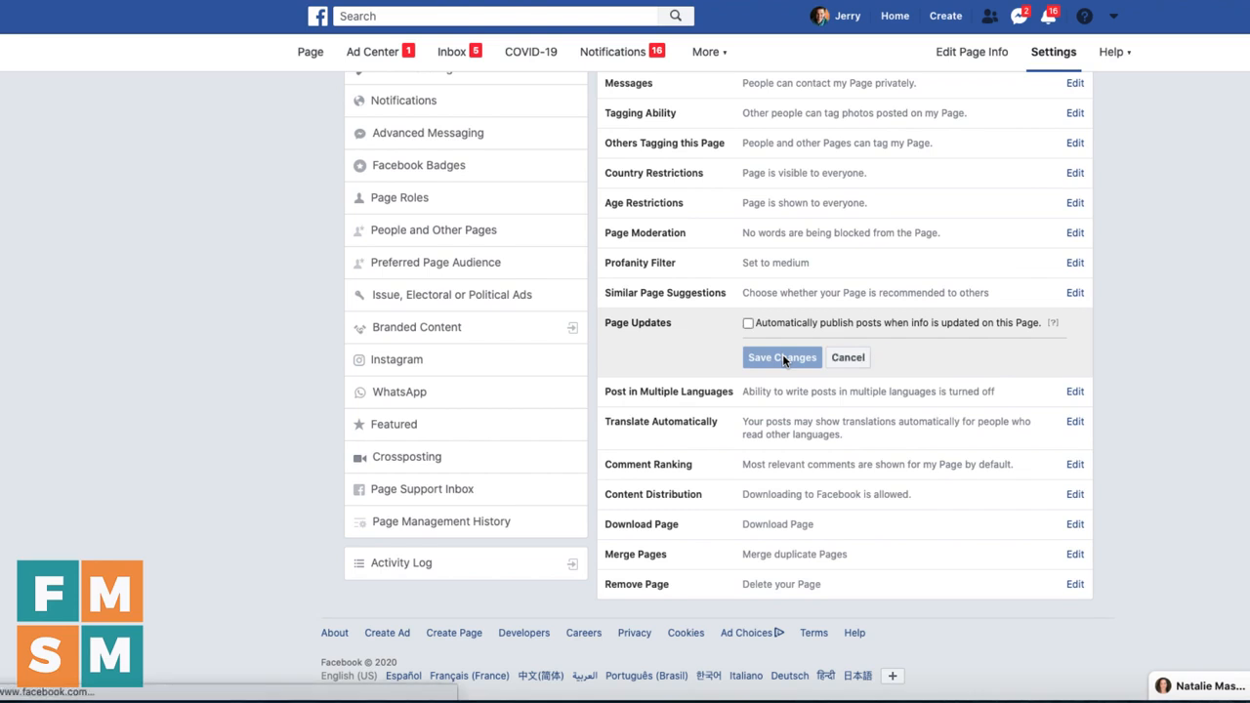
# Step: Try allowing people who manage the Page to write posts in multiple languages
pyautogui.click(808, 393)
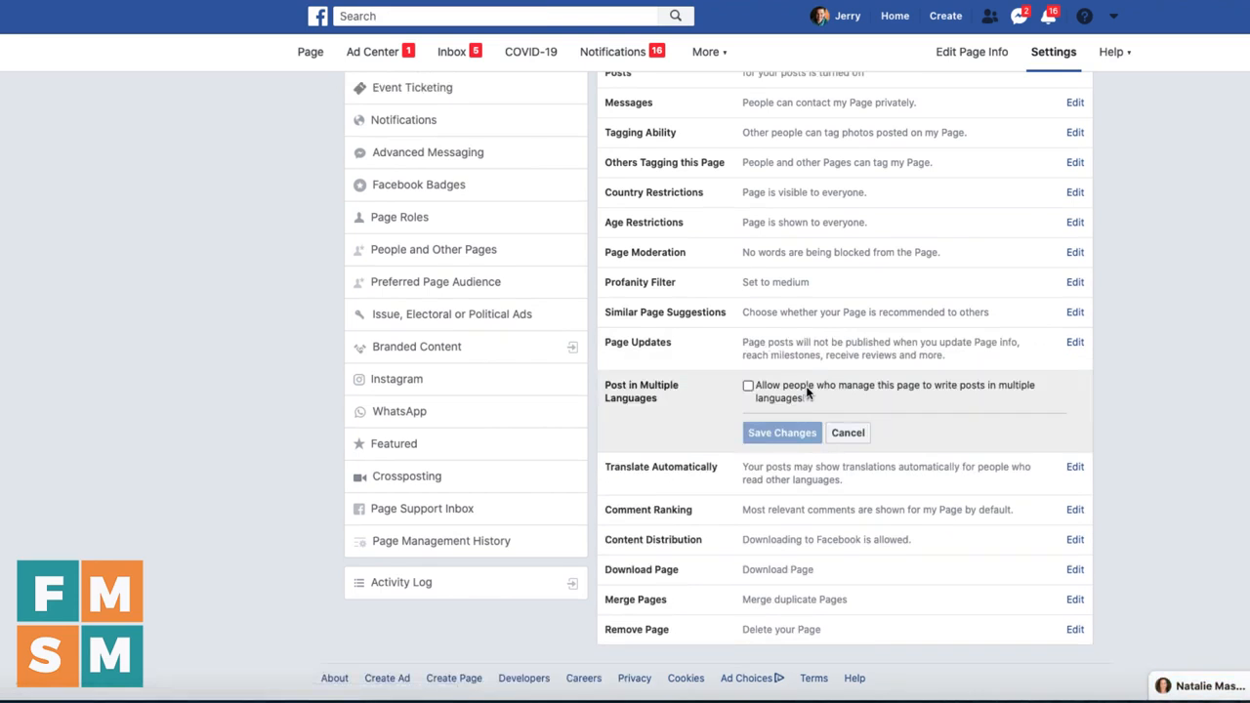
pyautogui.click(748, 387)
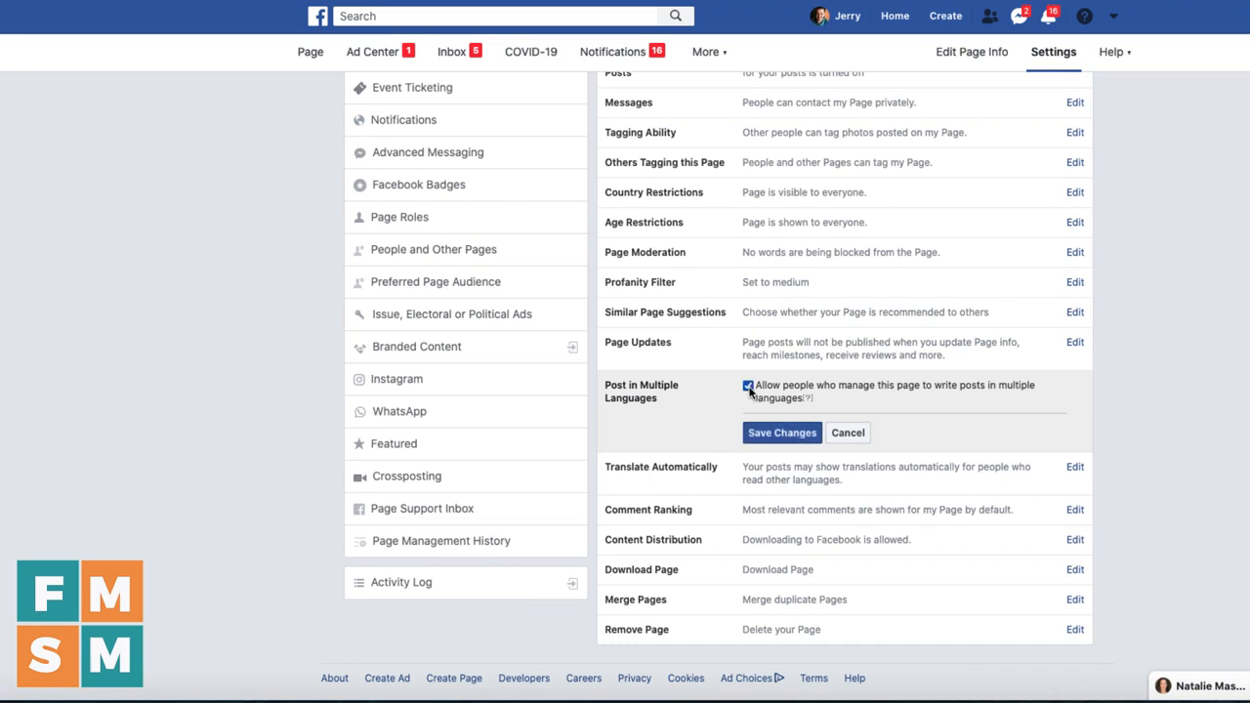
pyautogui.click(791, 432)
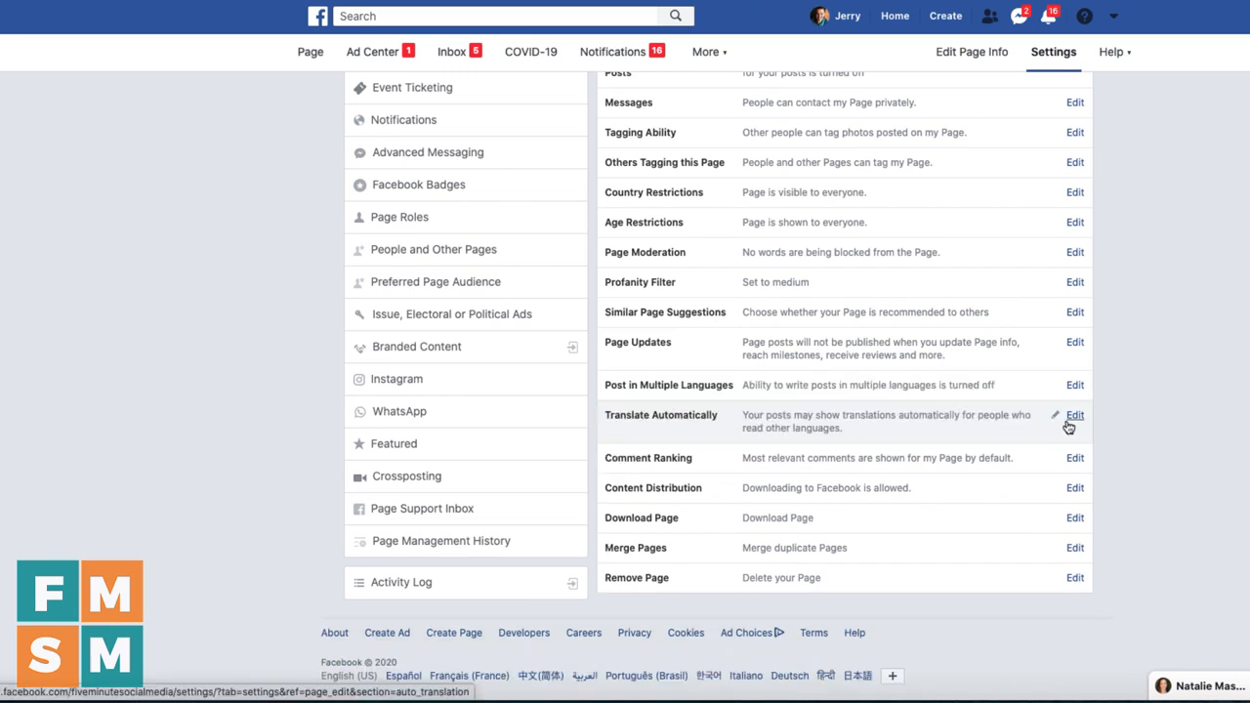
# Step: Examine the Translate Automatically option and close it without saving
pyautogui.click(1074, 422)
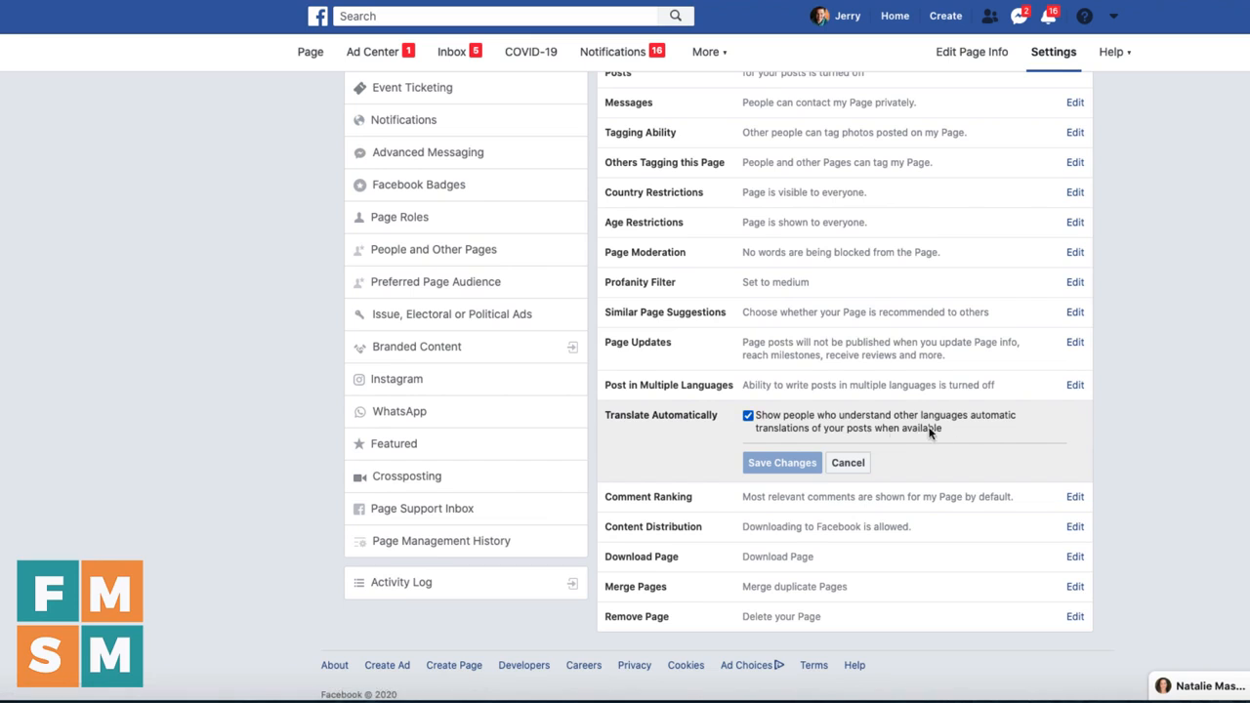
pyautogui.click(860, 466)
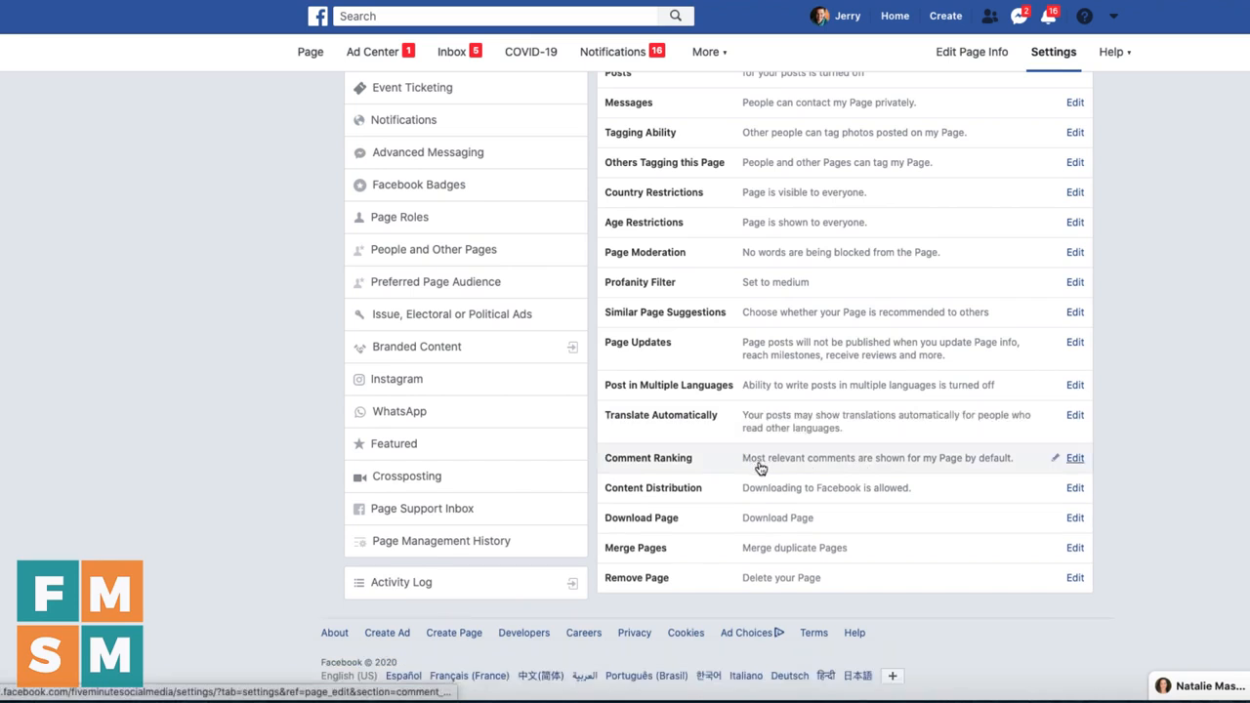
# Step: Try turning off the Comment Ranking option that shows the most relevant comments by default
pyautogui.click(1074, 458)
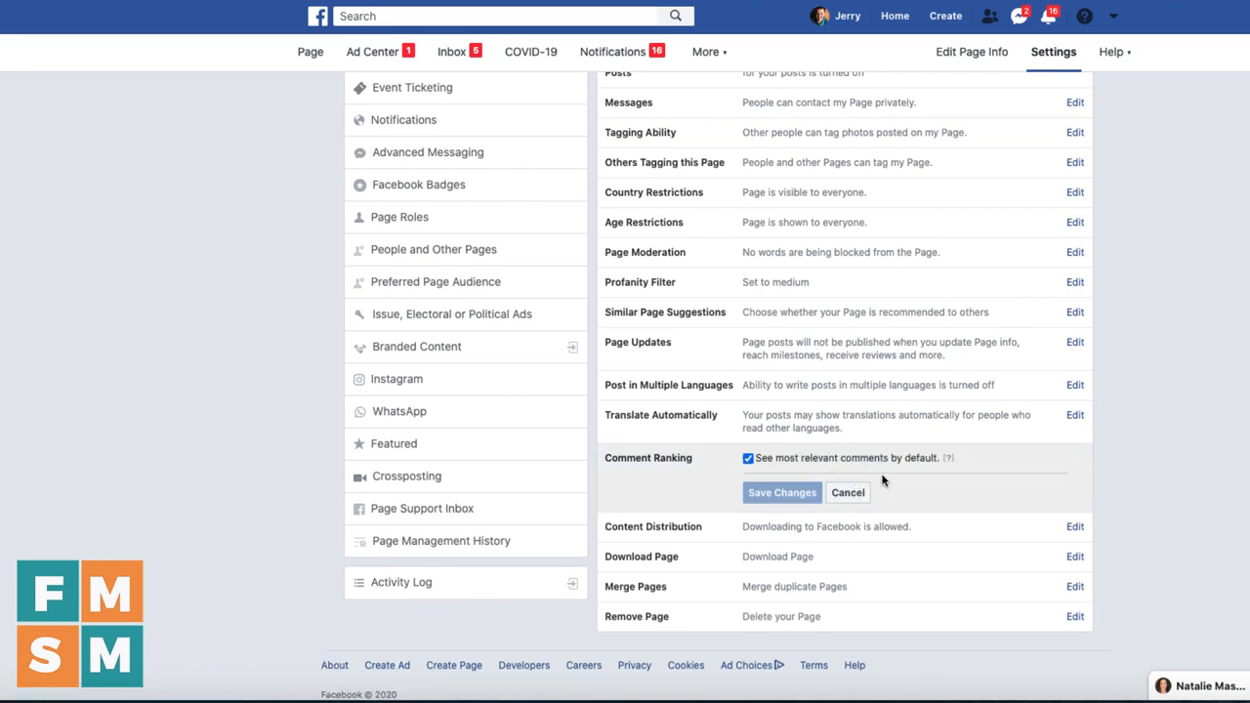
pyautogui.click(748, 459)
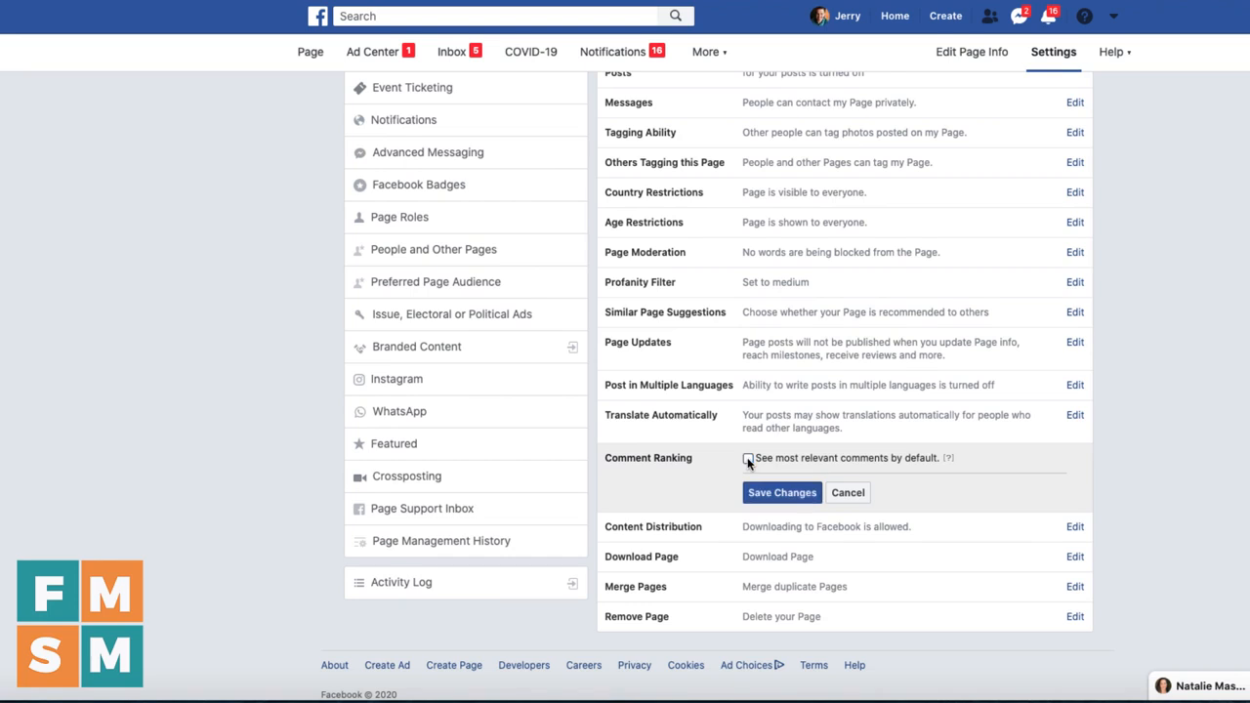
pyautogui.click(748, 459)
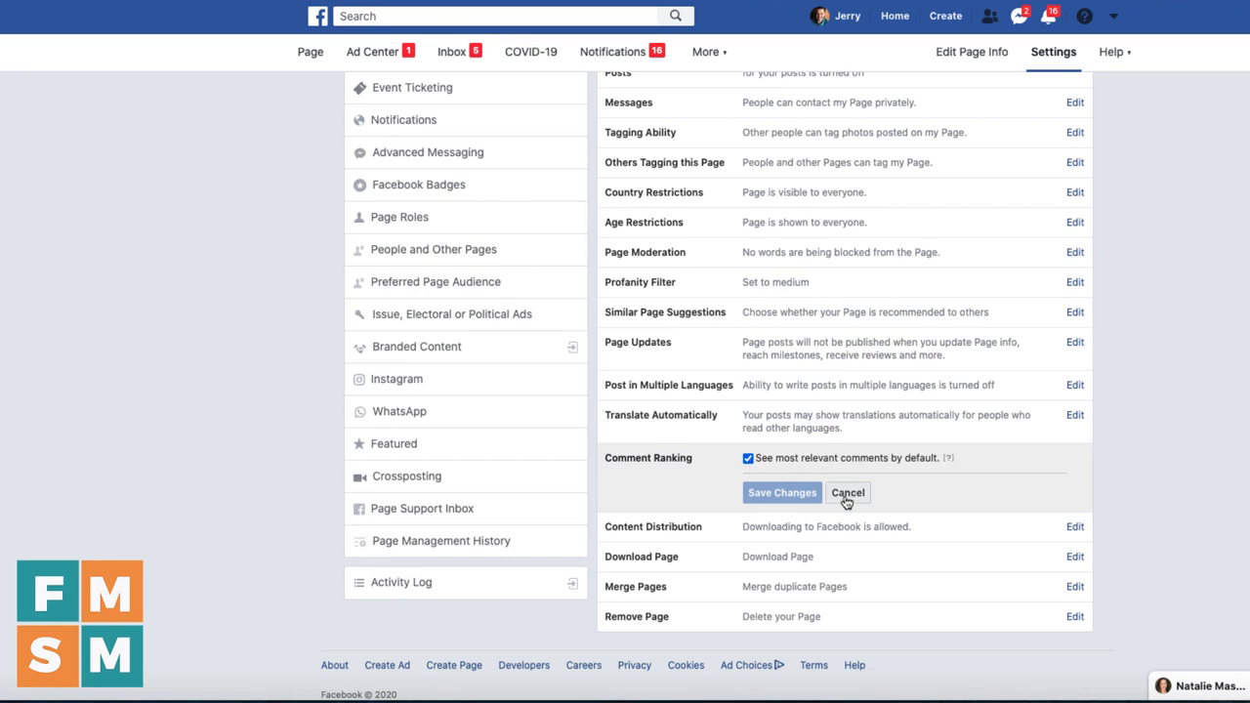
# Step: Prohibit downloading to Facebook under Content Distribution and save the change
pyautogui.click(673, 520)
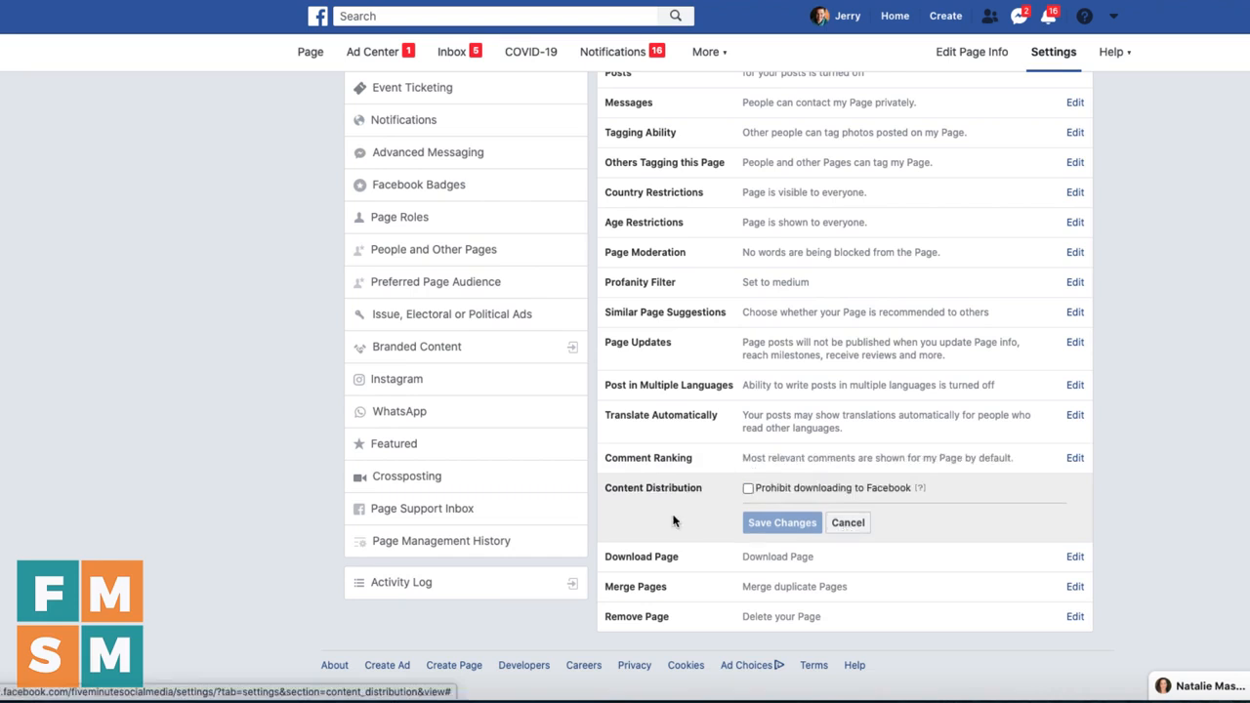
pyautogui.click(748, 489)
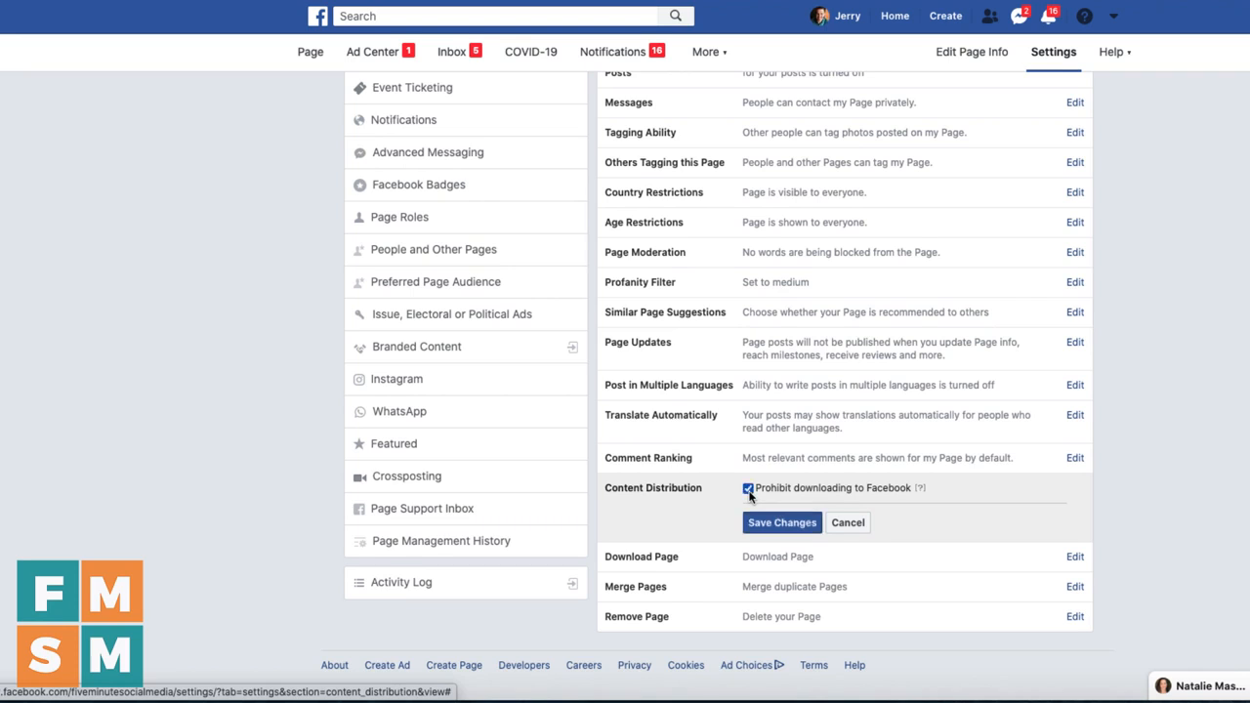
pyautogui.click(798, 524)
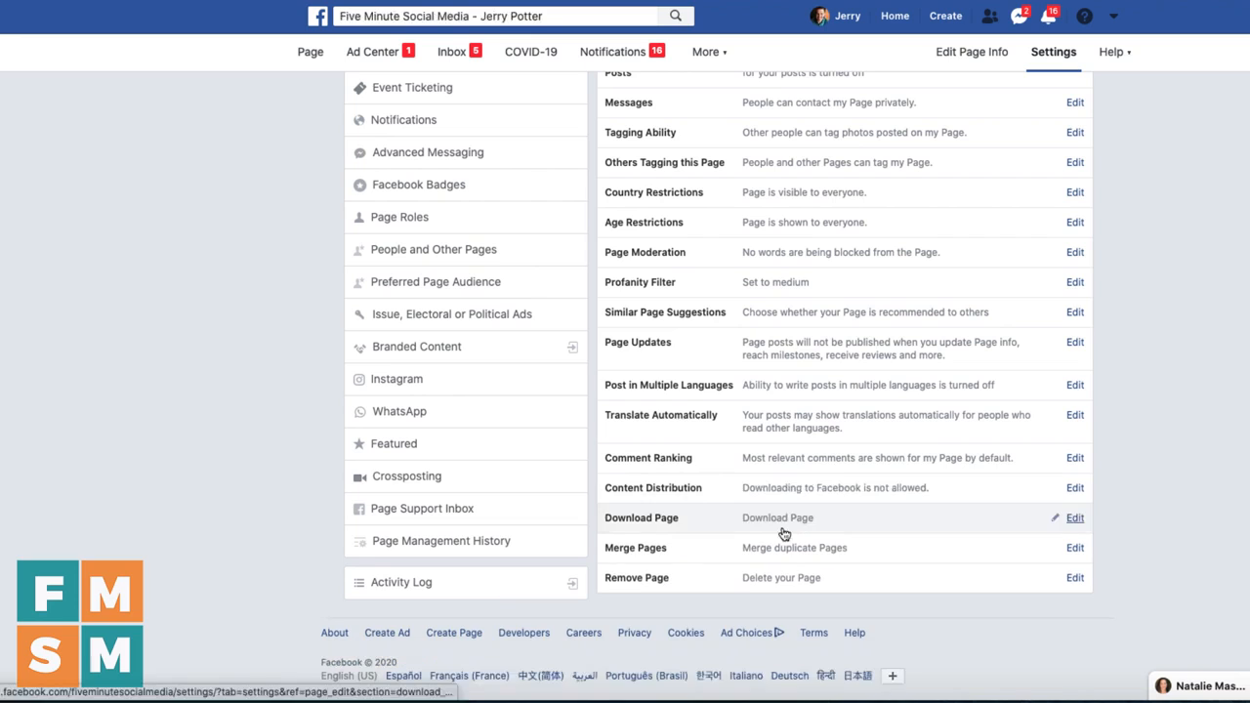
# Step: Examine the Download Page and Merge Pages options and close them without making changes
pyautogui.click(989, 532)
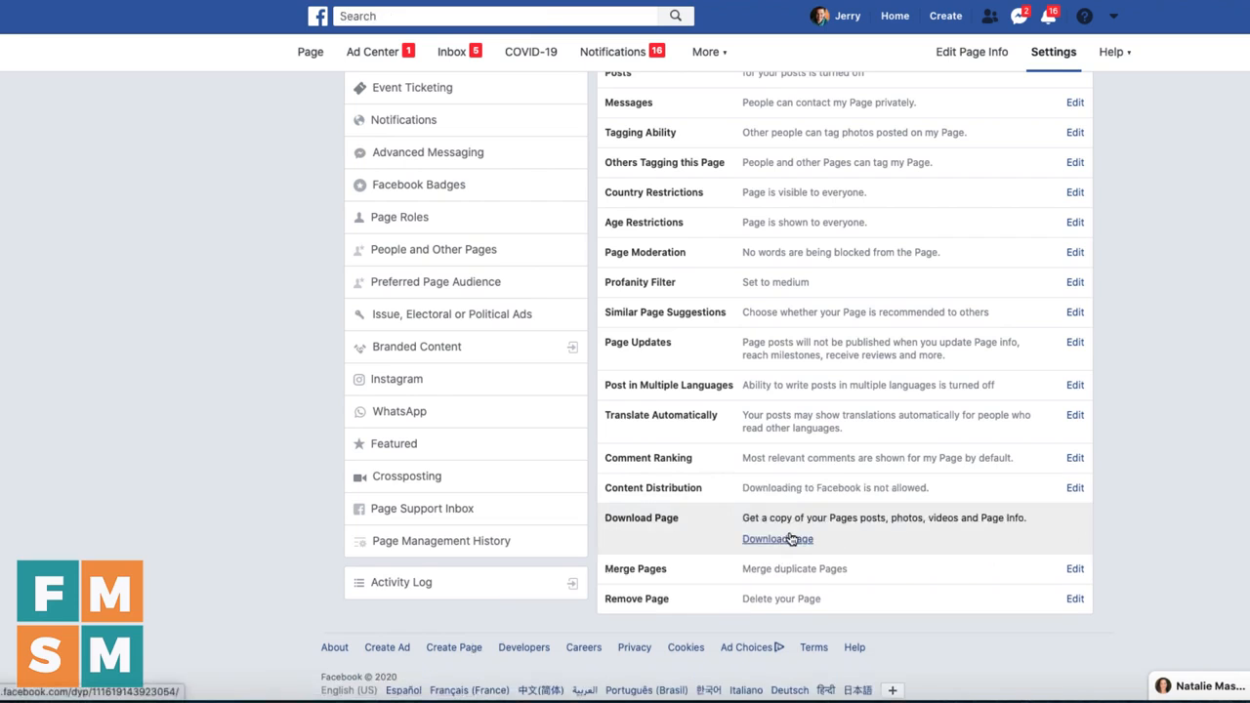
pyautogui.click(1074, 569)
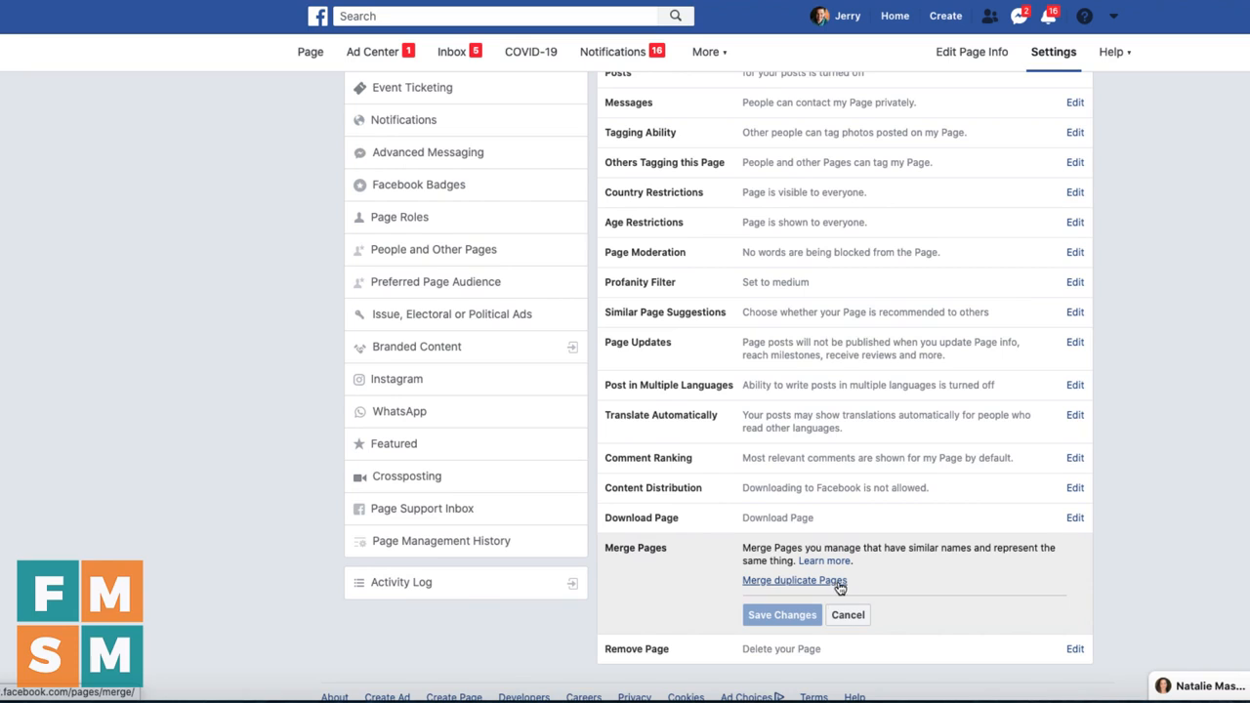
pyautogui.click(848, 615)
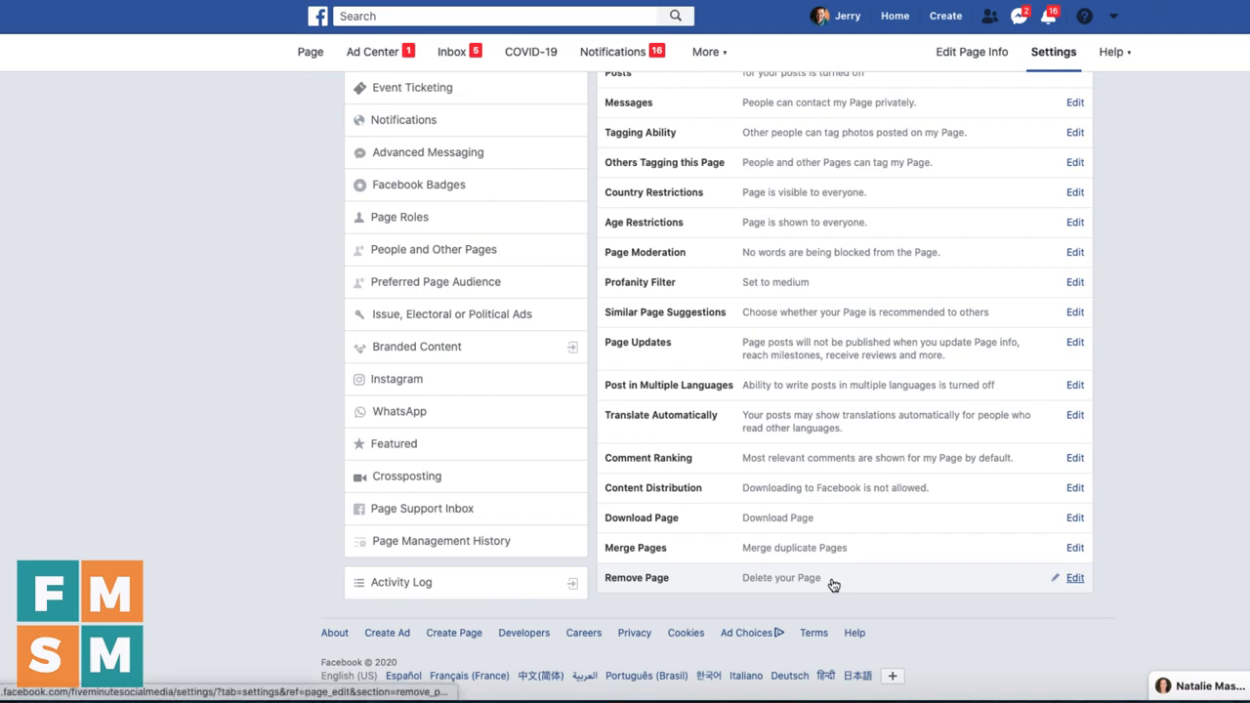
# Step: Open the Page Info settings to review the Page's description, categories and contact details
pyautogui.scroll(1, 829, 583)
pyautogui.press('super+0')
pyautogui.click(367, 105)
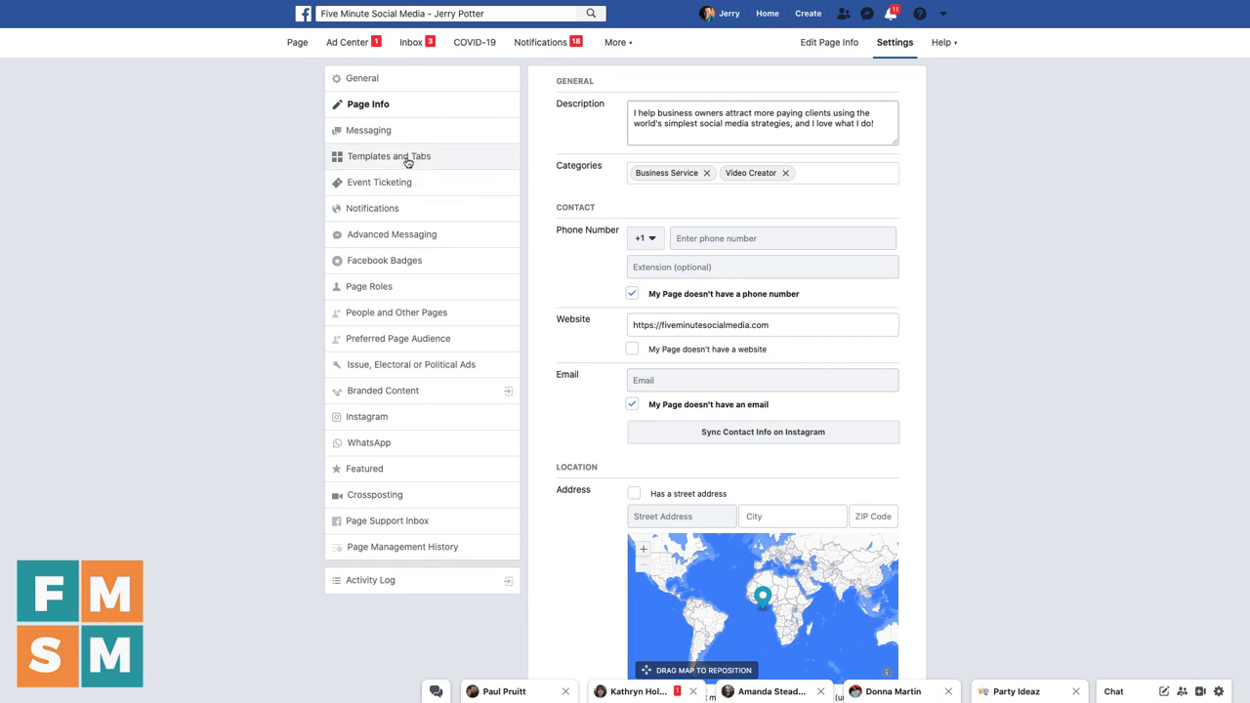
# Step: Examine the Messaging settings, from sending with the Return key to the options for starting and holding Messenger conversations
pyautogui.click(376, 137)
pyautogui.scroll(-2, 647, 186)
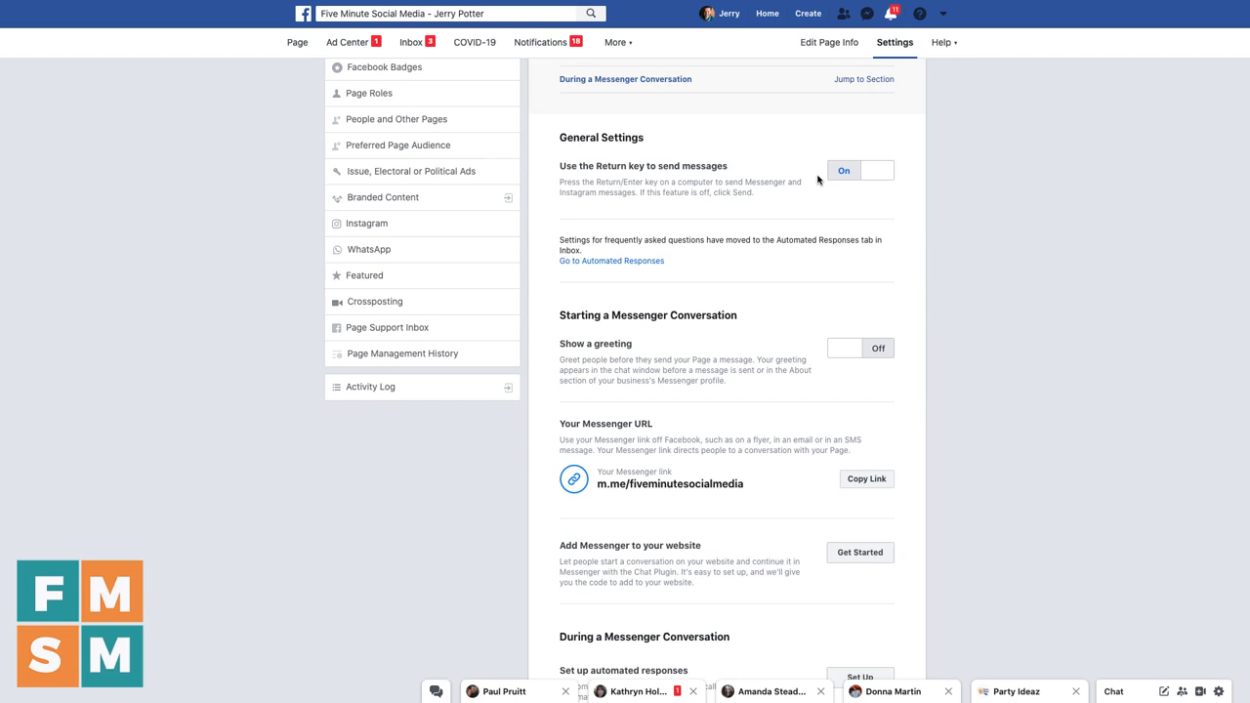
pyautogui.scroll(-4, 817, 179)
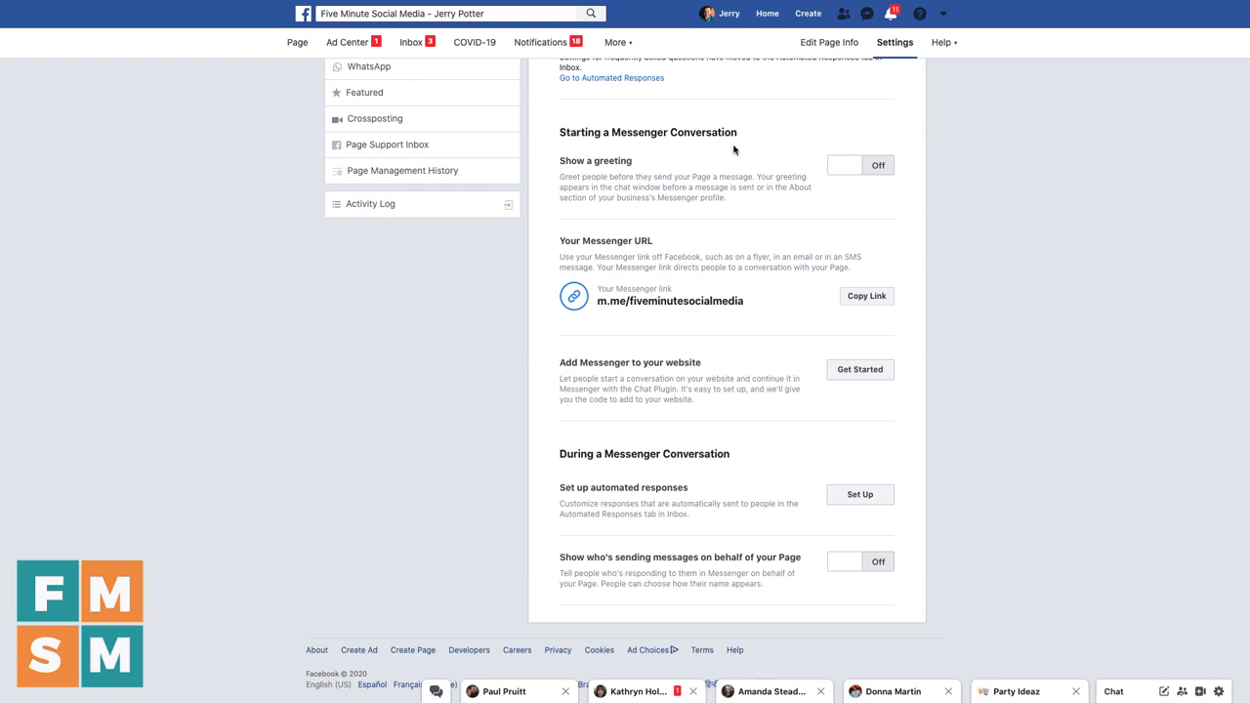
pyautogui.scroll(3, 728, 181)
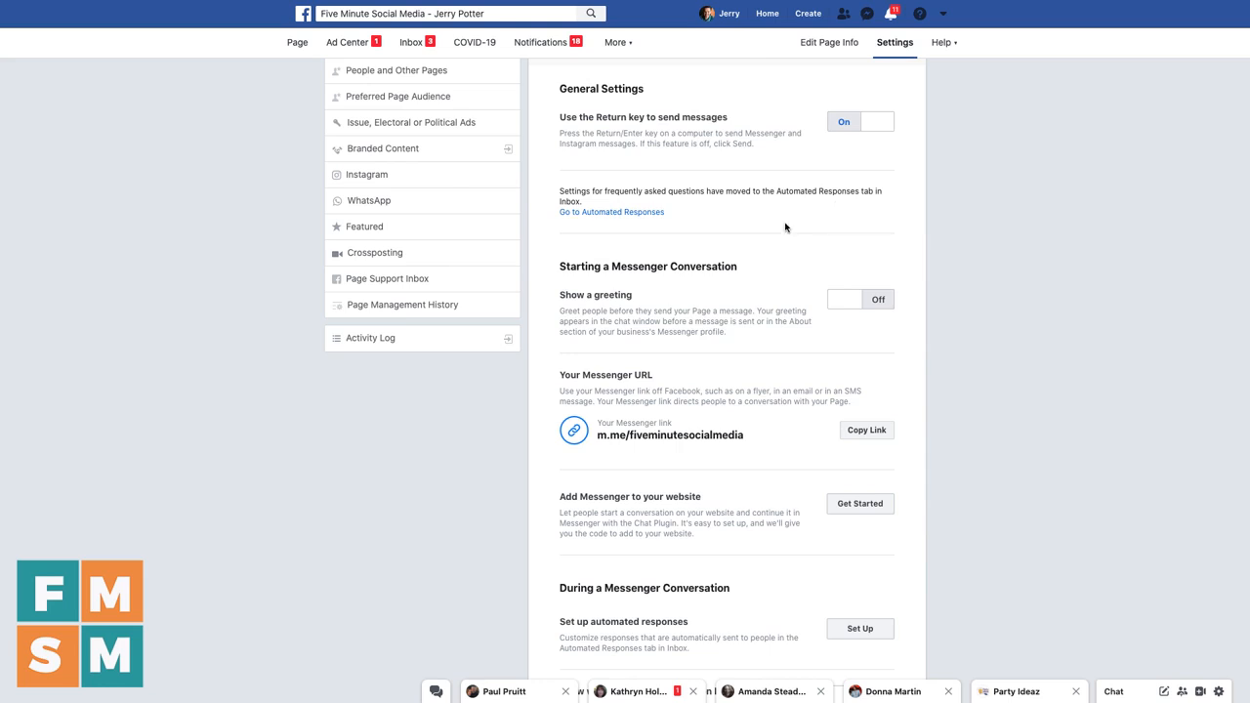
pyautogui.scroll(-3, 787, 226)
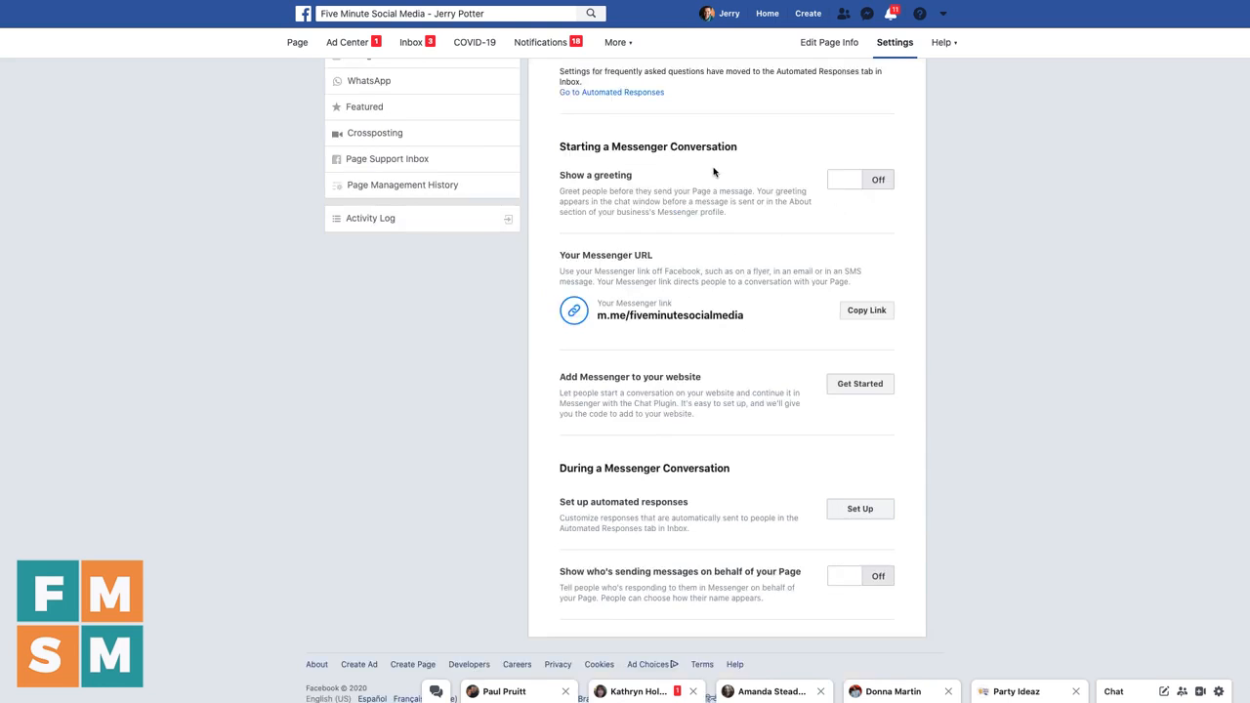
# Step: Turn on the Messenger greeting and replace the recipient's full name in its text with the first name of recipient
pyautogui.click(873, 188)
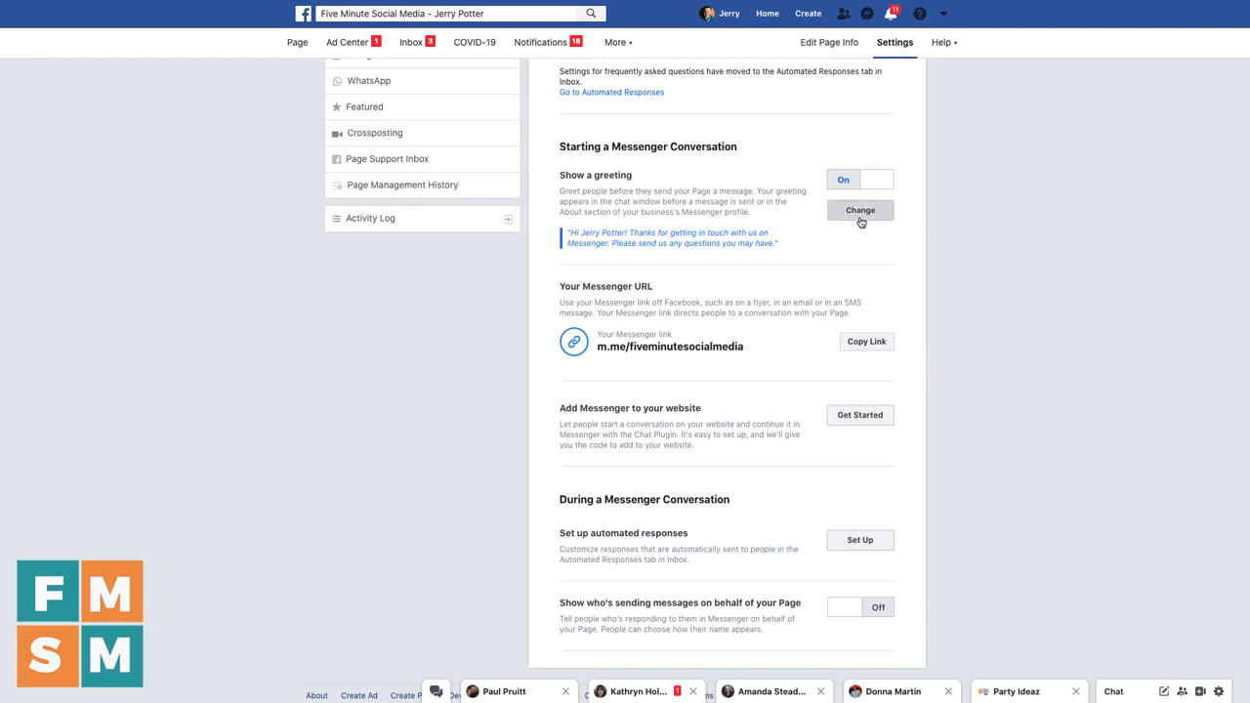
pyautogui.click(860, 212)
pyautogui.scroll(-1, 860, 221)
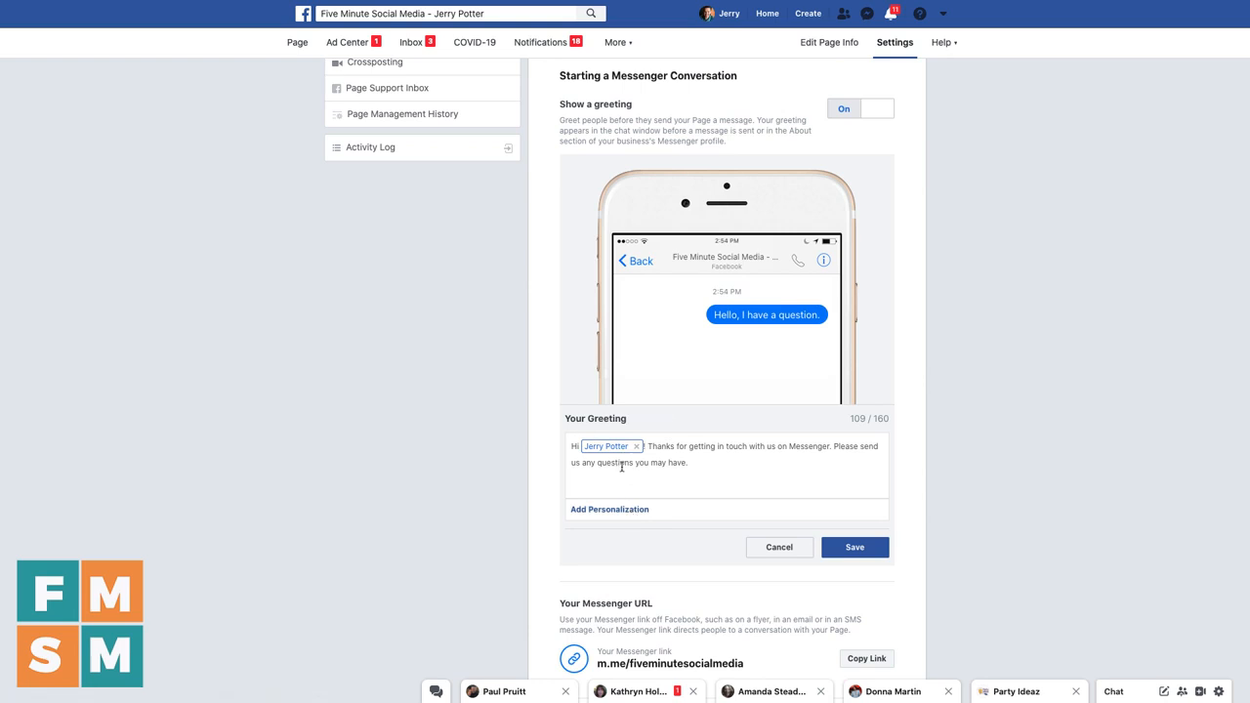
pyautogui.click(636, 509)
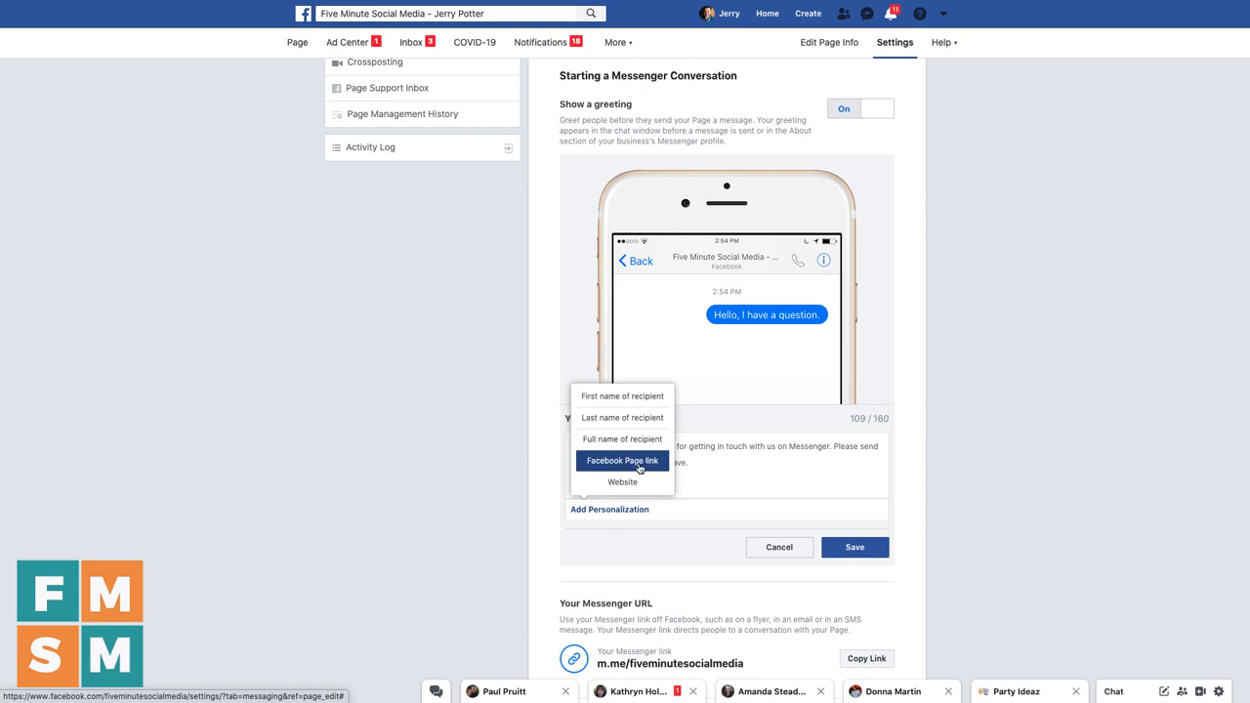
pyautogui.click(698, 471)
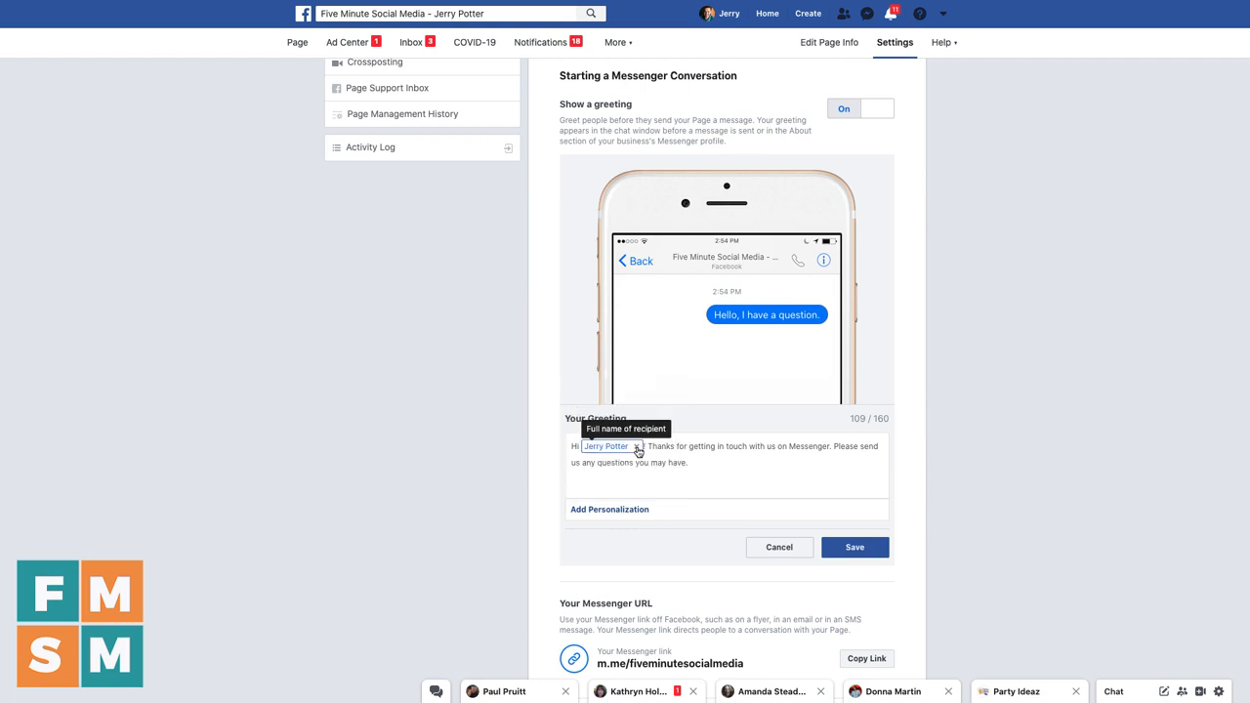
pyautogui.click(637, 447)
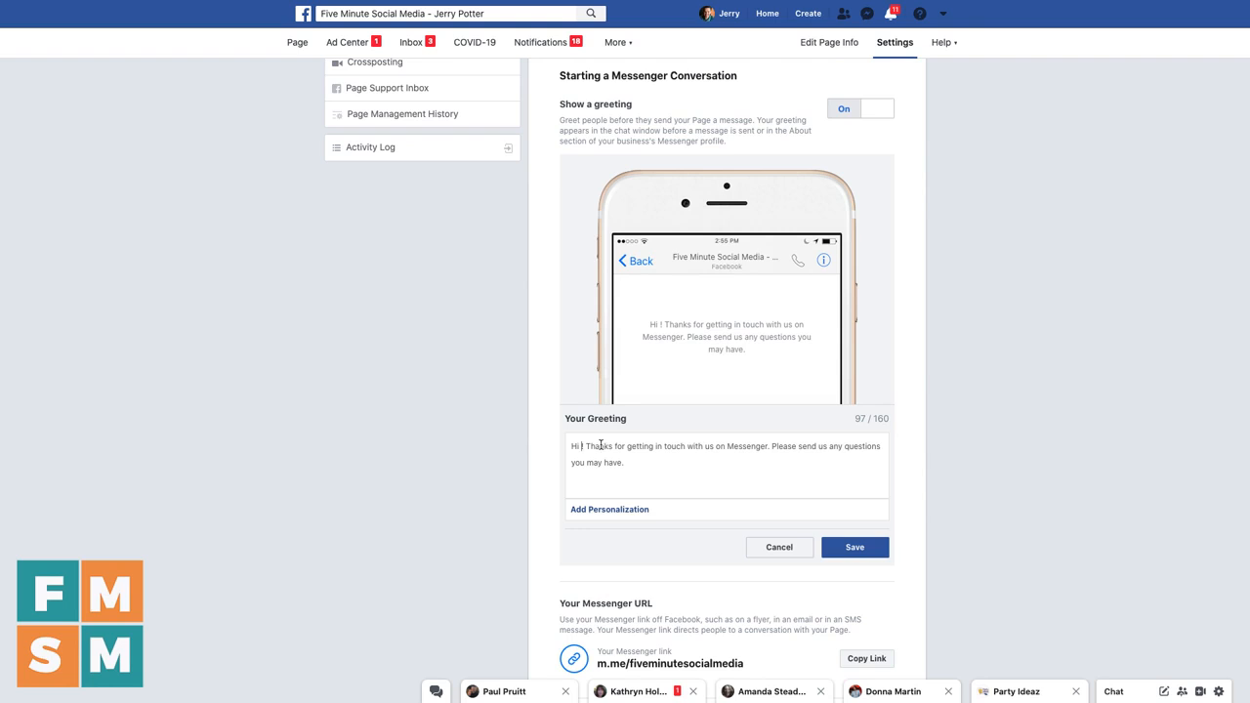
pyautogui.click(615, 510)
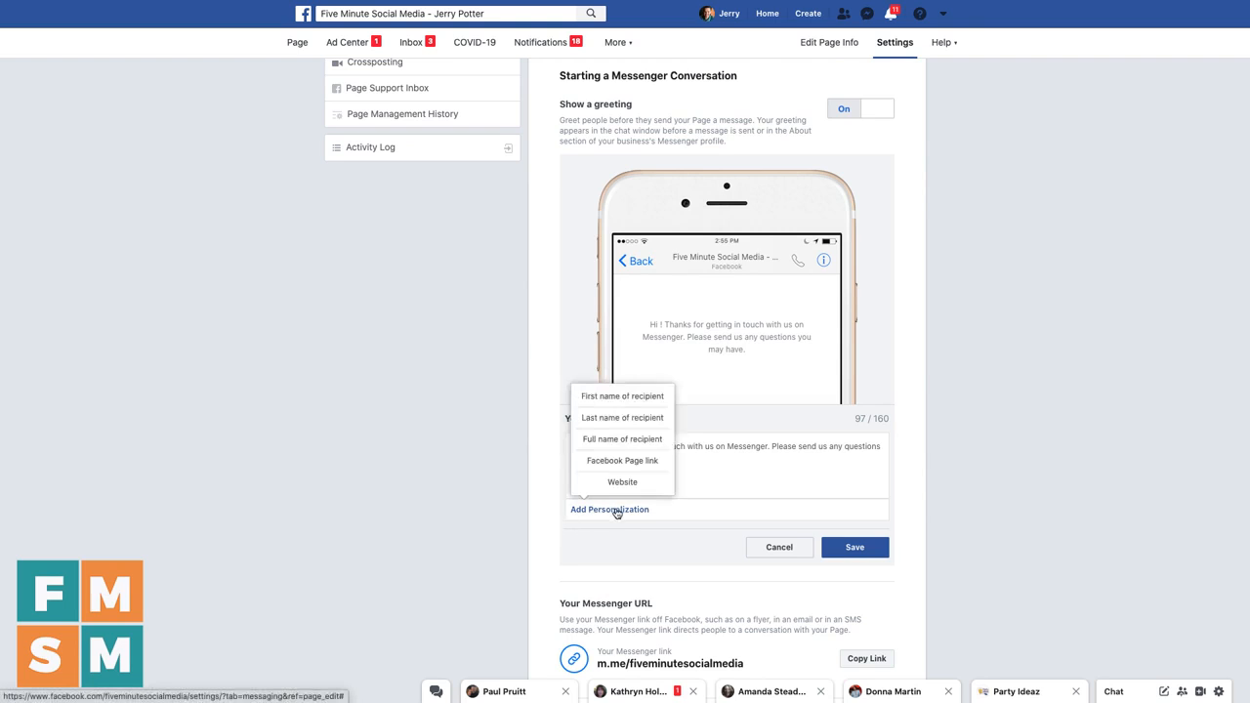
pyautogui.click(617, 409)
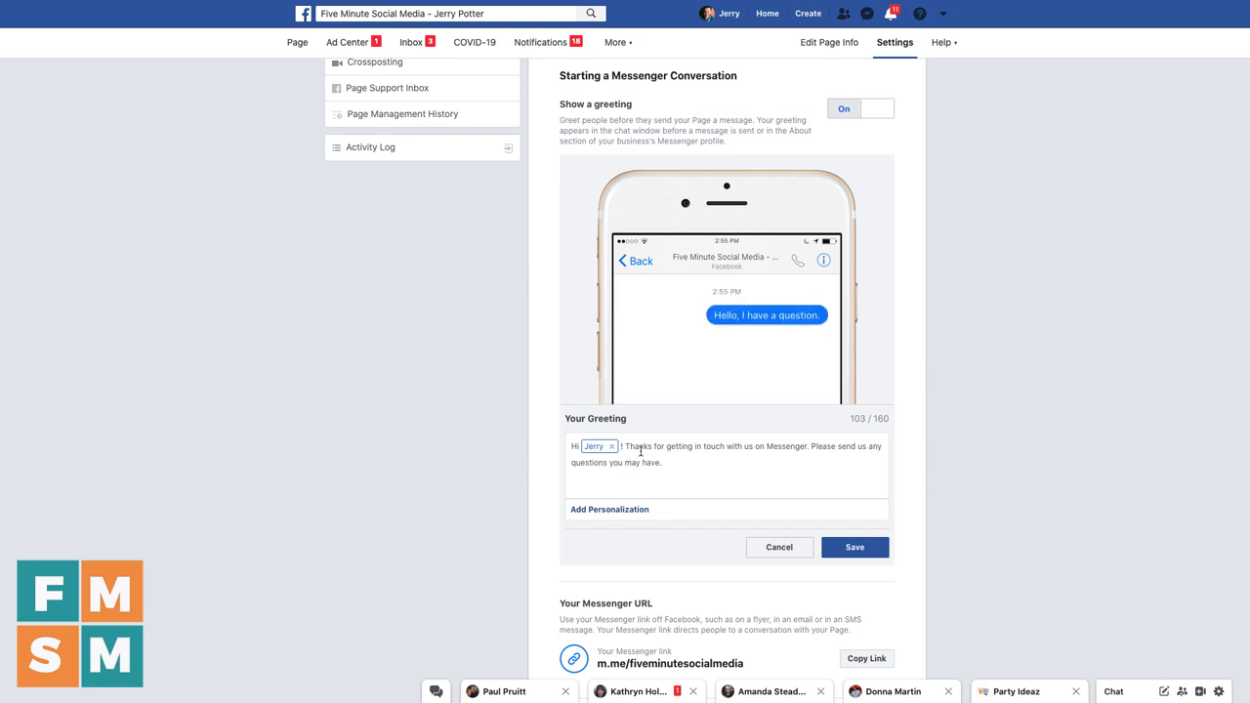
# Step: Reword the greeting to "Feel free to learn more on our website", the Website link and "and feel free to send any questions here!", and save it
pyautogui.press('BackSpace')
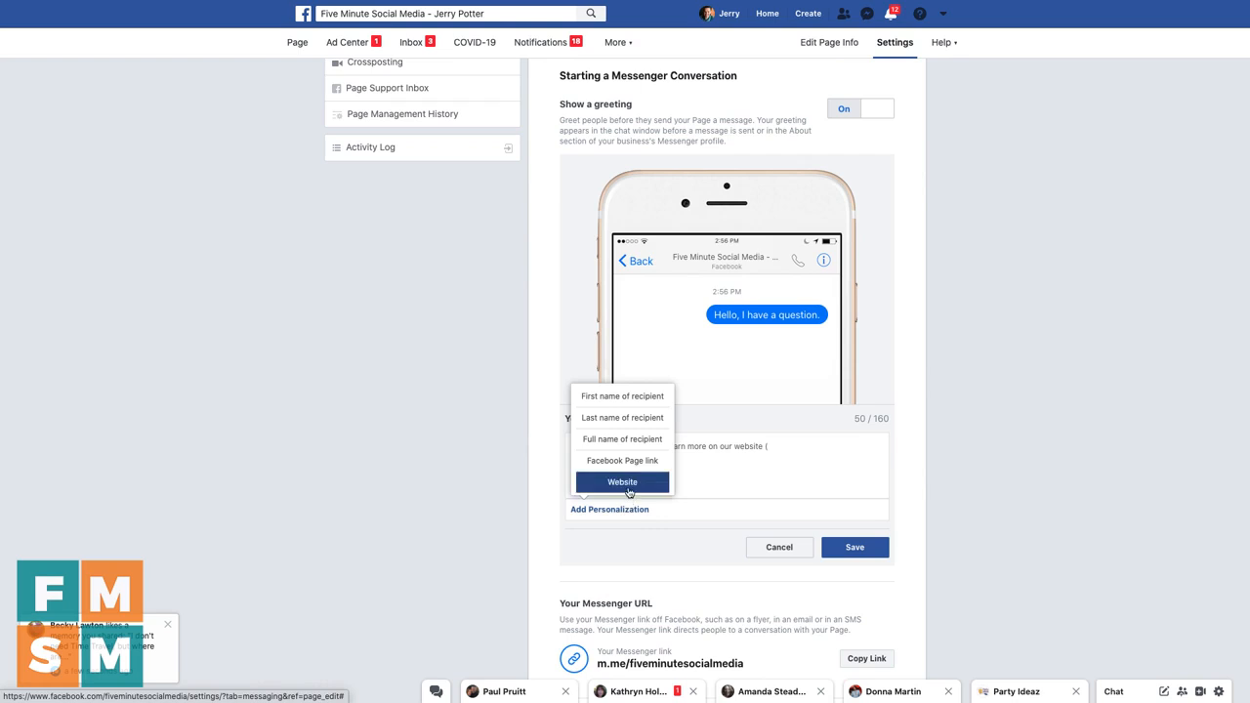
pyautogui.click(627, 491)
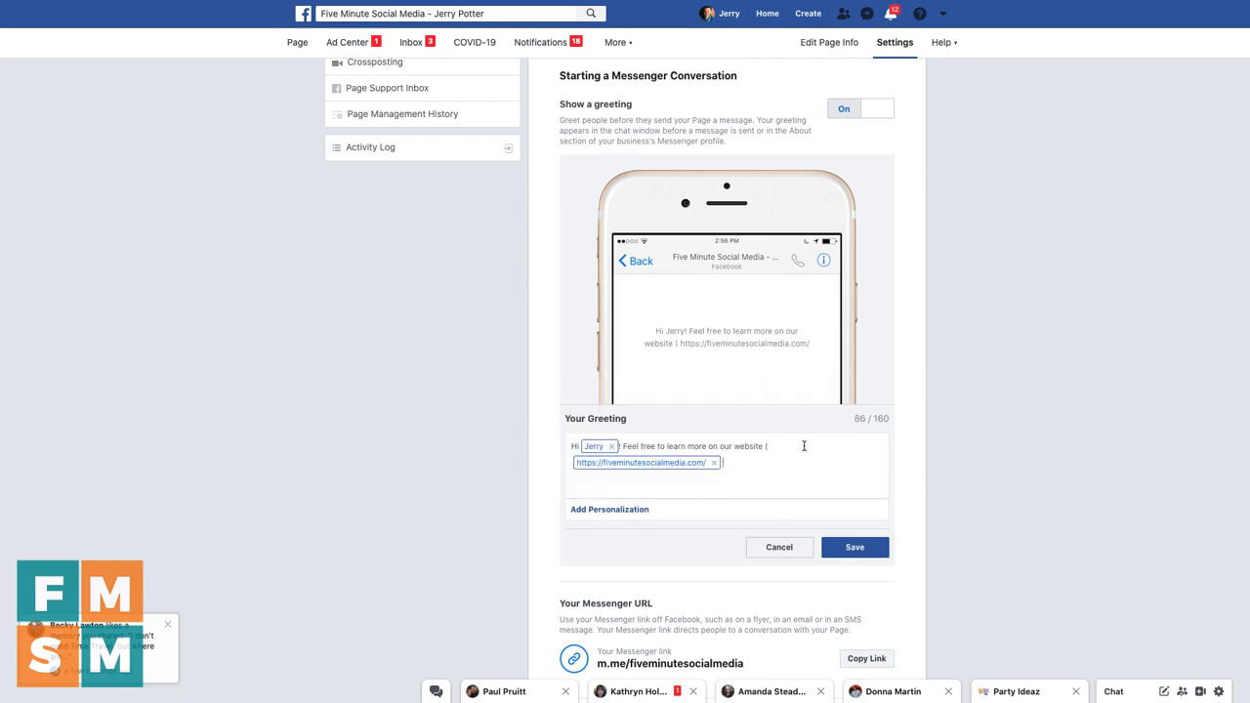
pyautogui.write('and feel free to send any questions here!')
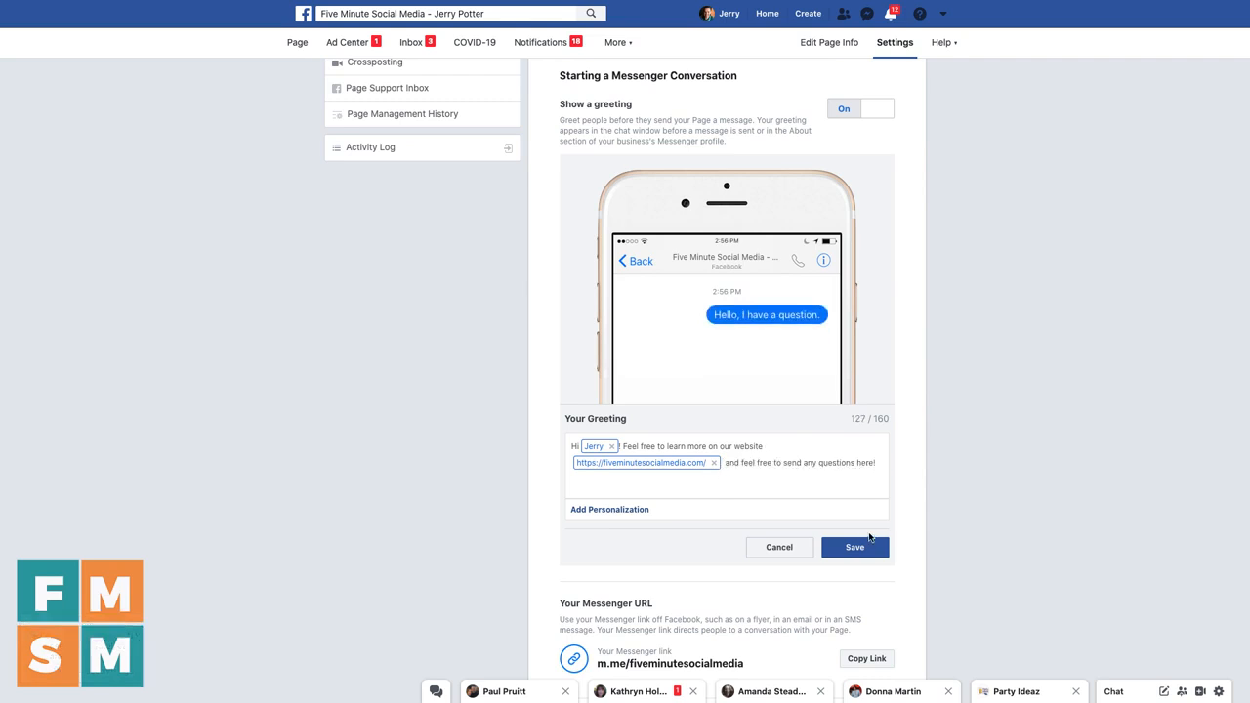
pyautogui.click(855, 547)
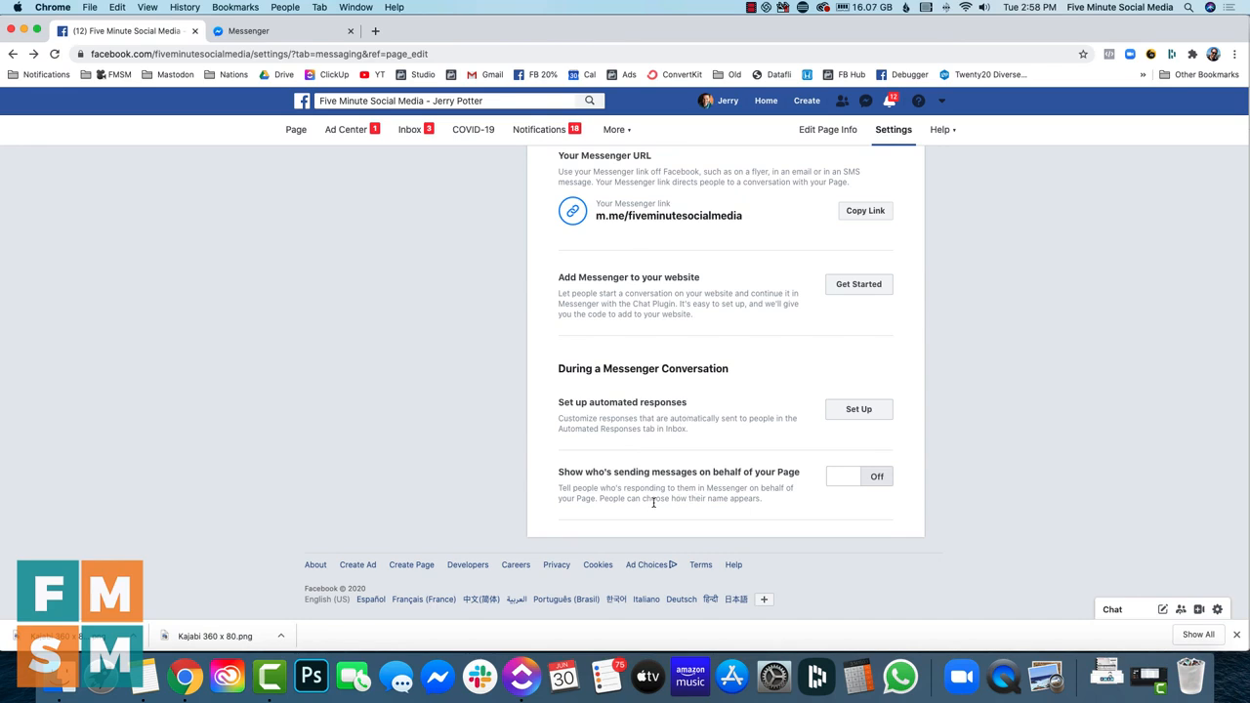
# Step: Turn on showing who's sending messages on behalf of the Page
pyautogui.click(875, 483)
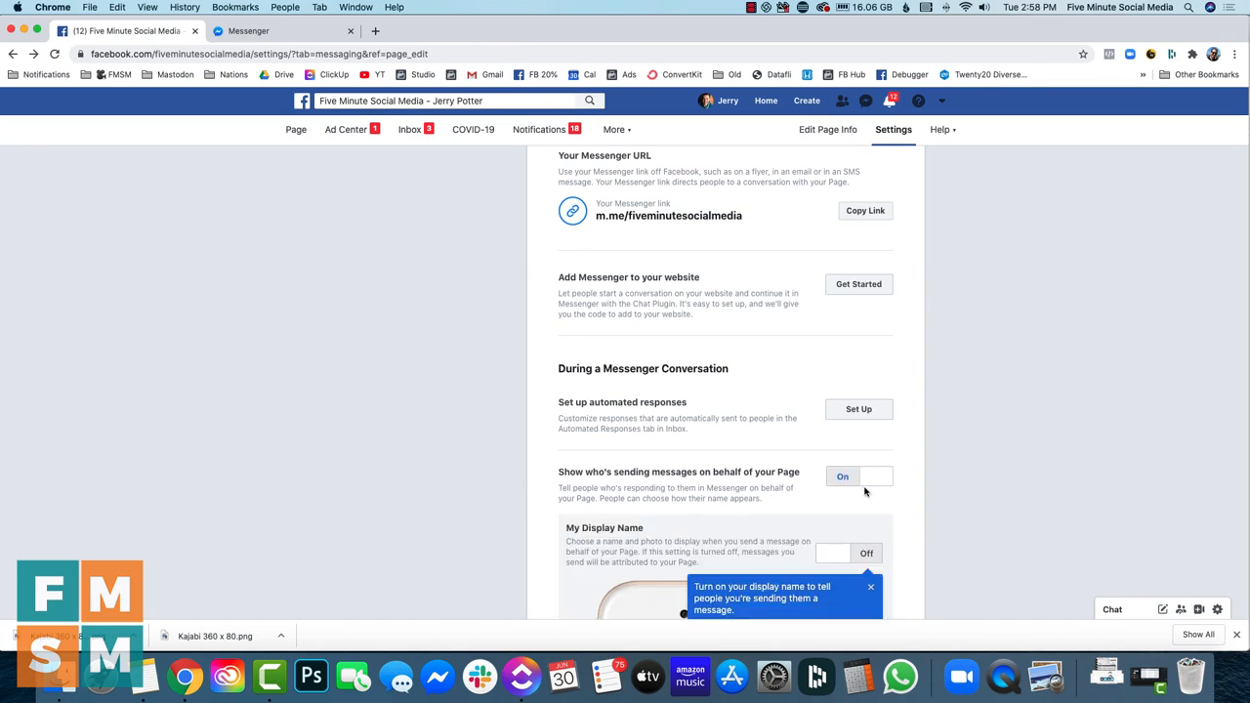
pyautogui.scroll(-5, 864, 492)
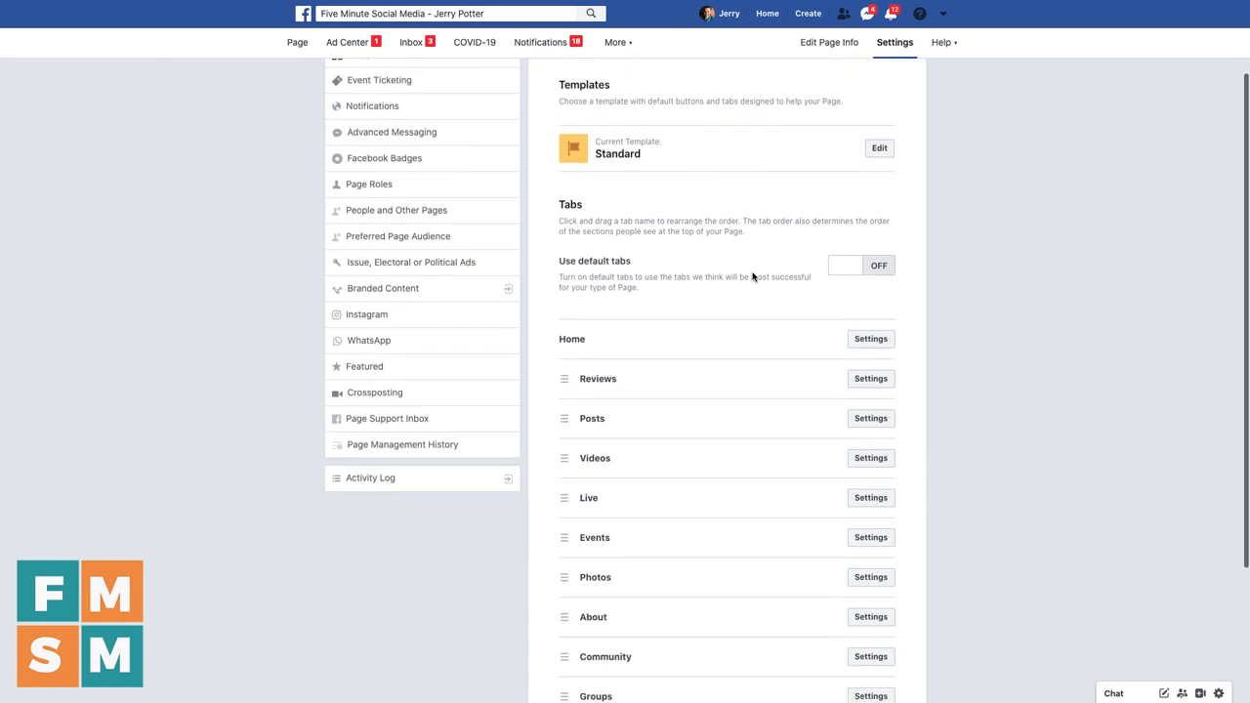
# Step: Examine the Templates and Tabs settings, including the current template and the order of the Page's tabs
pyautogui.scroll(-5, 767, 270)
pyautogui.scroll(1, 746, 201)
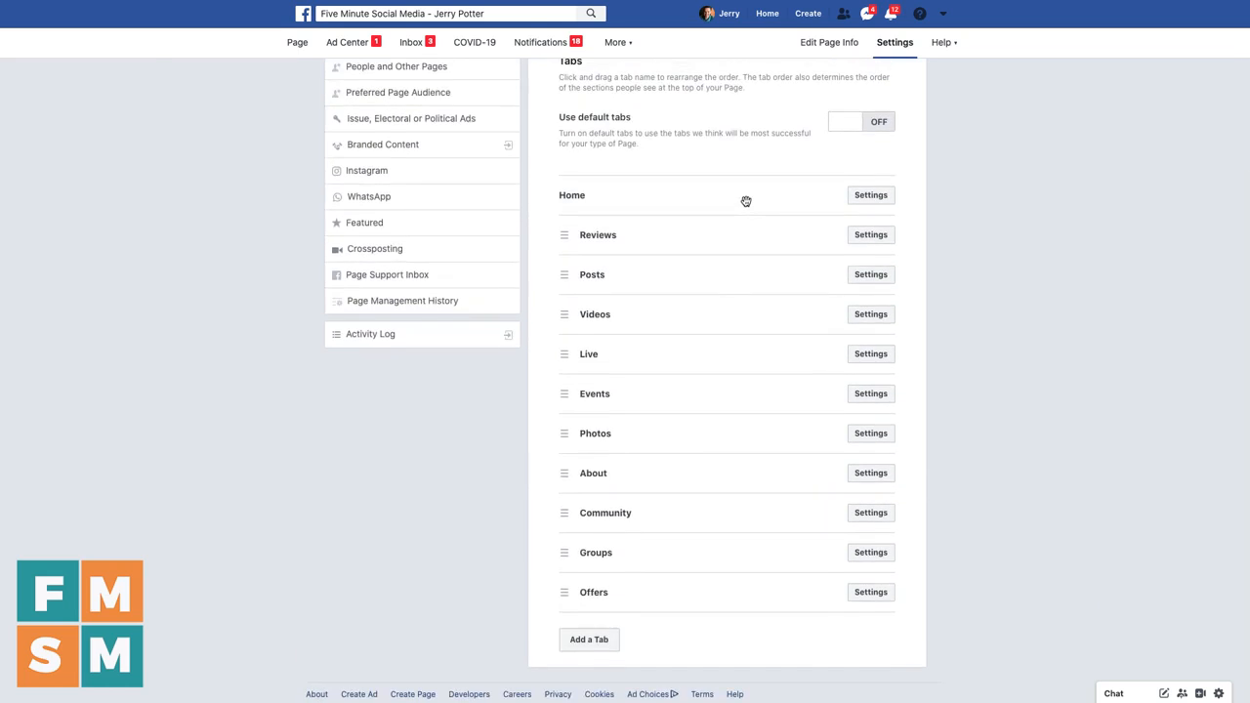
pyautogui.scroll(-1, 746, 202)
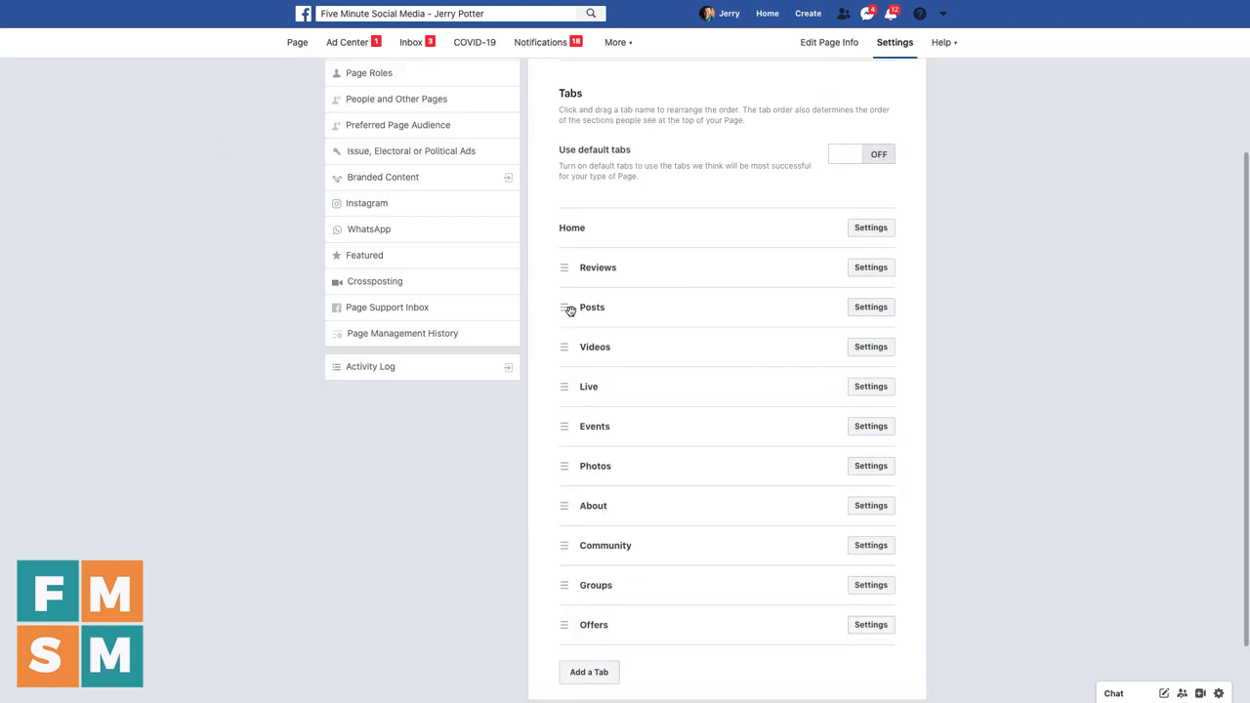
pyautogui.moveTo(567, 306)
pyautogui.mouseDown()
pyautogui.moveTo(569, 368)
pyautogui.moveTo(569, 307)
pyautogui.mouseUp()
pyautogui.scroll(-2, 664, 349)
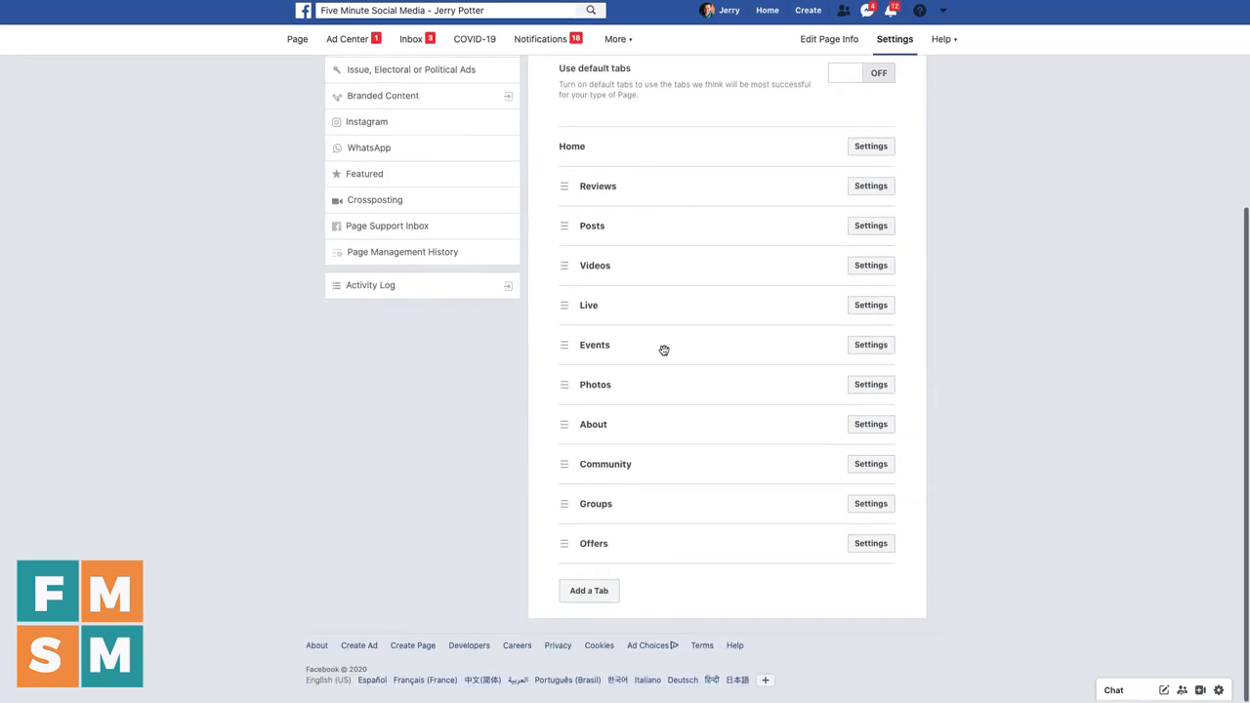
# Step: Try hiding reviews in the Reviews tab's settings and close them without saving
pyautogui.click(879, 193)
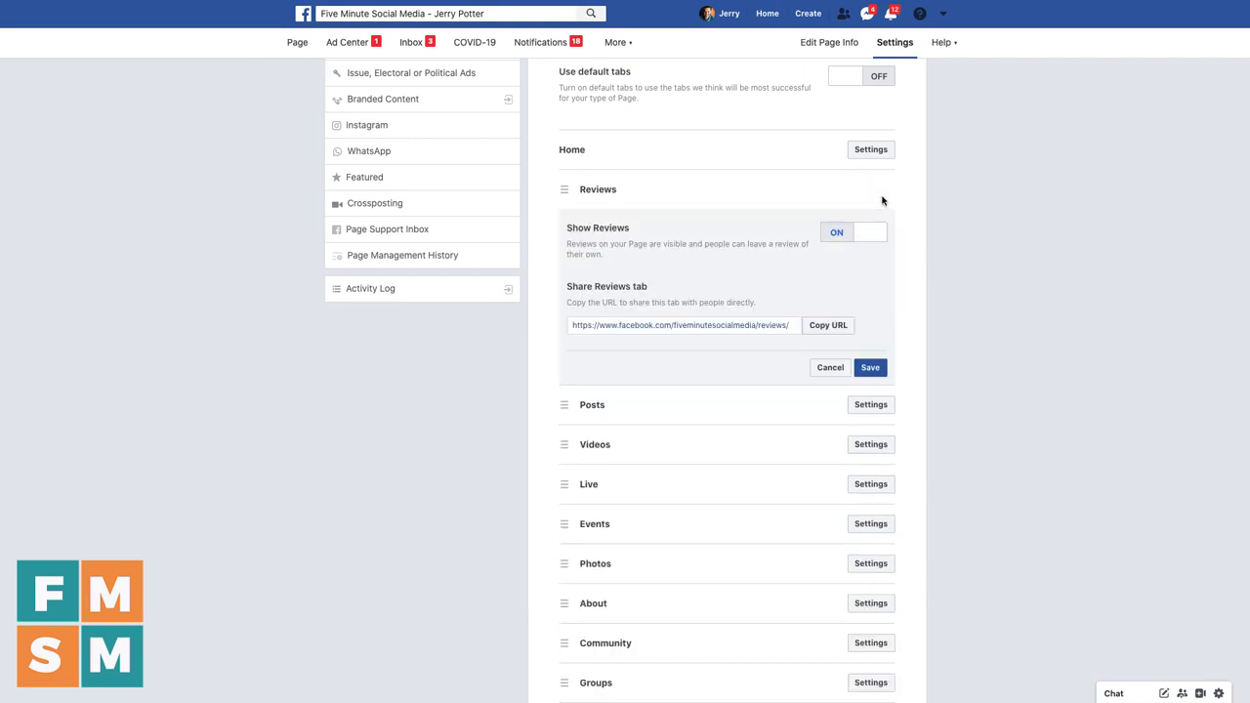
pyautogui.click(836, 238)
pyautogui.click(867, 237)
pyautogui.click(830, 367)
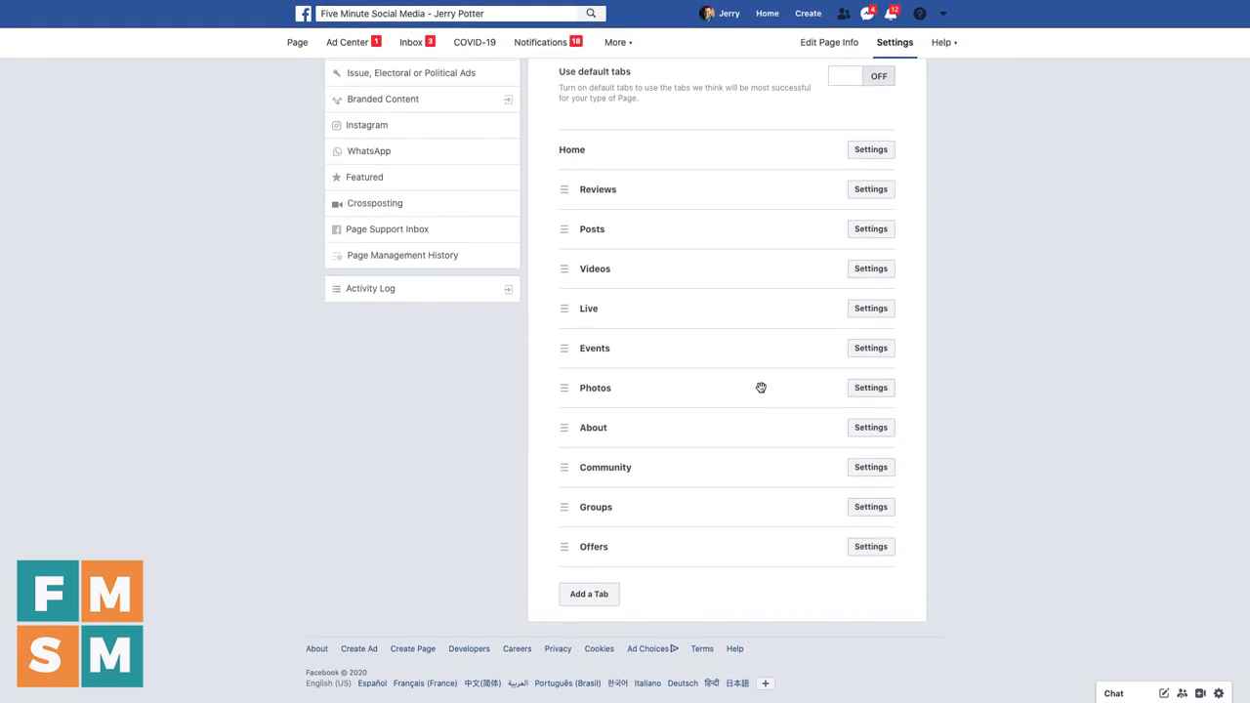
# Step: Turn off the New Likes notification in the Page's Notifications settings
pyautogui.scroll(3, 762, 387)
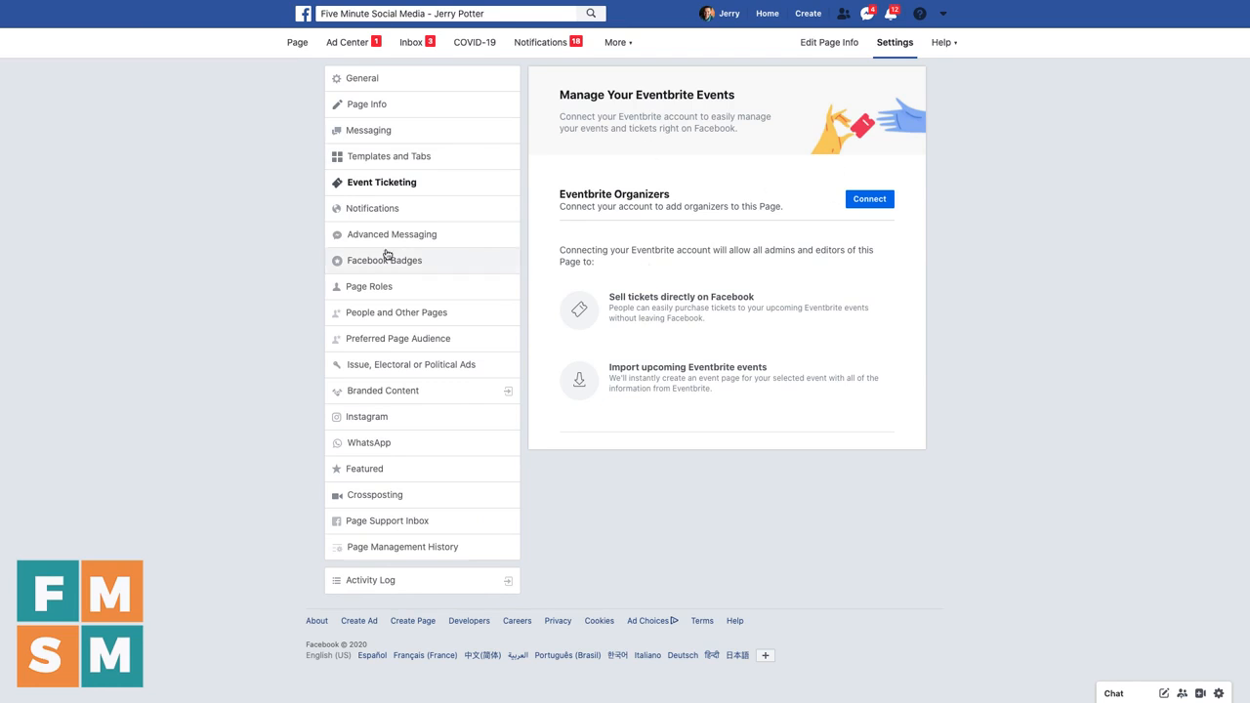
pyautogui.click(357, 218)
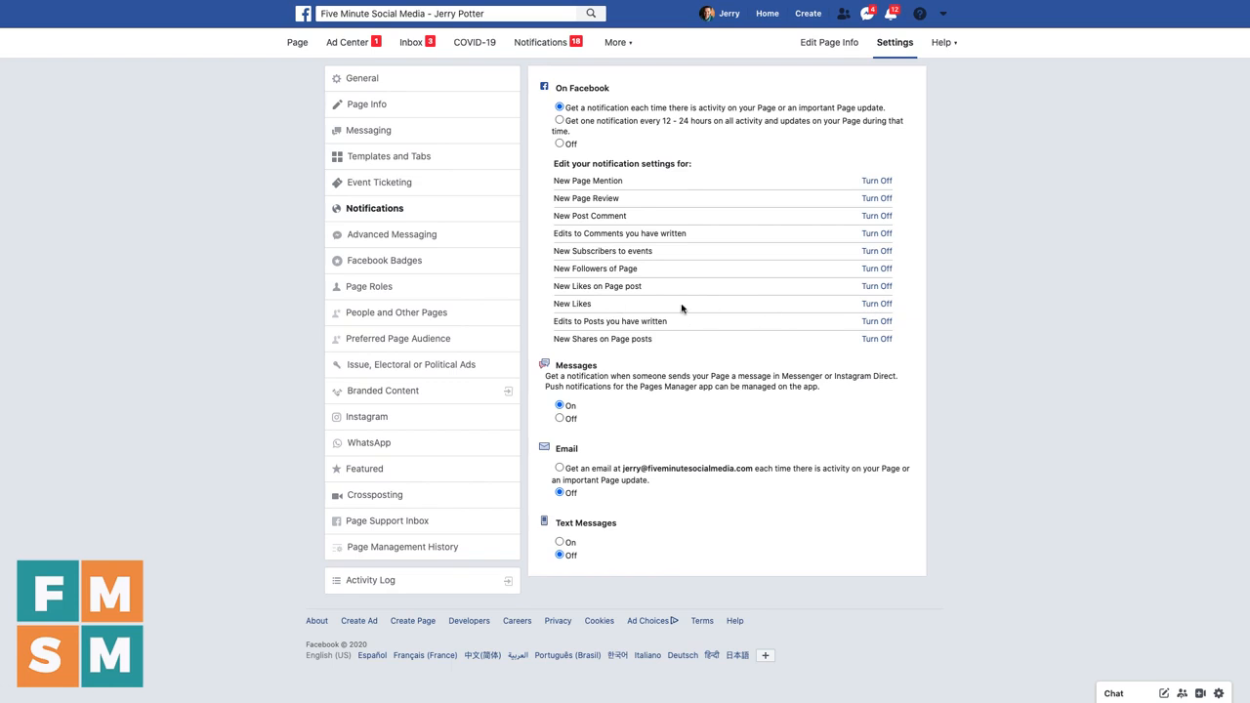
pyautogui.click(874, 303)
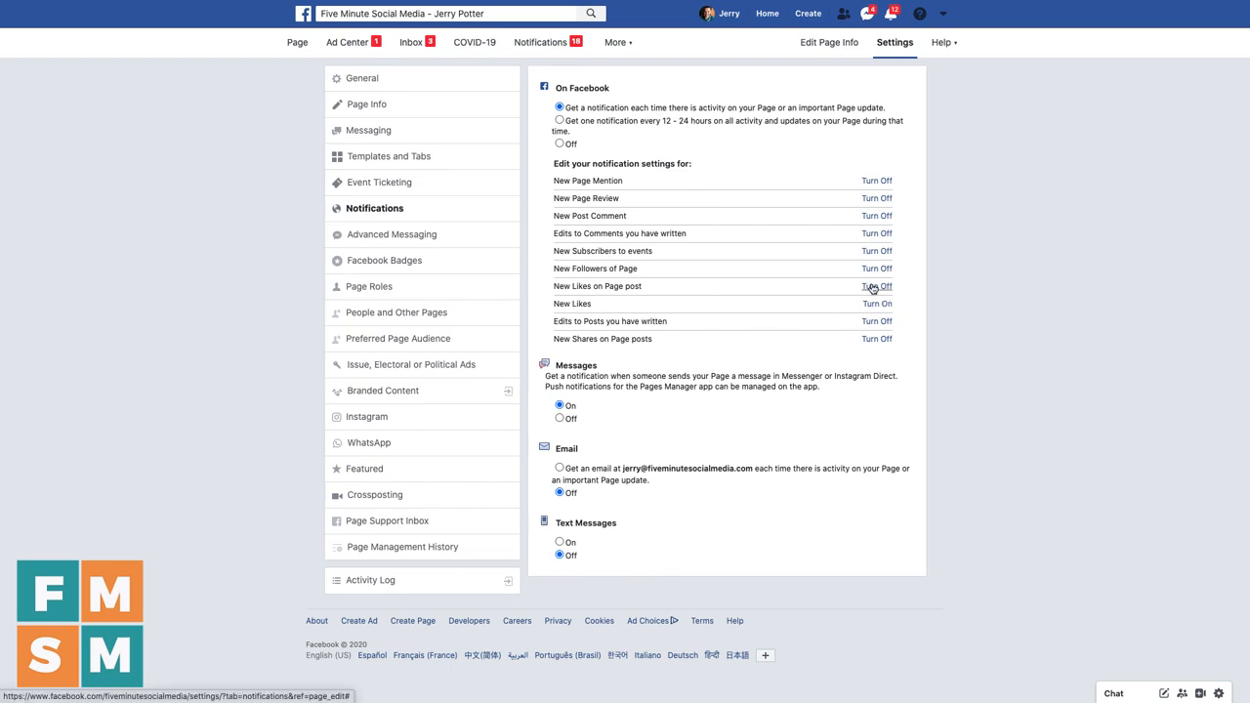
# Step: Turn off the Page notifications for New Likes on Page post, New Followers of Page, and New Shares on Page posts
pyautogui.click(873, 287)
pyautogui.click(876, 273)
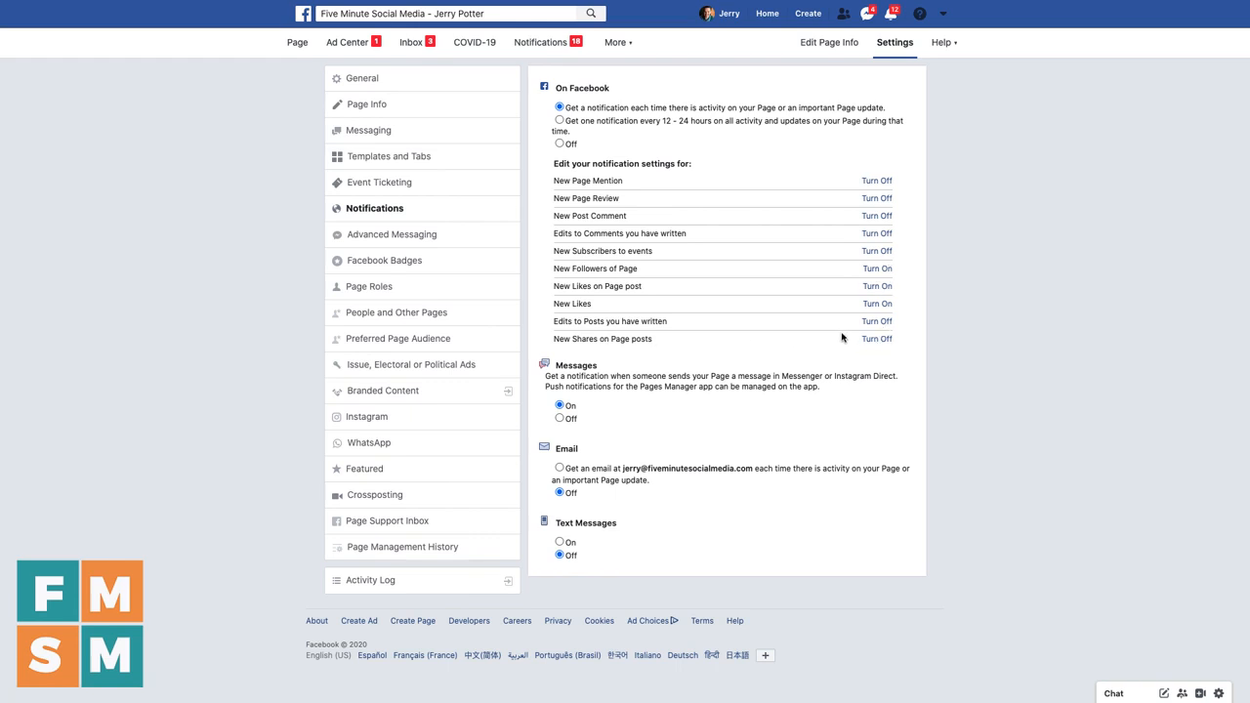
pyautogui.click(865, 340)
# Step: View the Advanced Messaging settings and turn on Top Fan Badges in the Facebook Badges settings
pyautogui.click(415, 235)
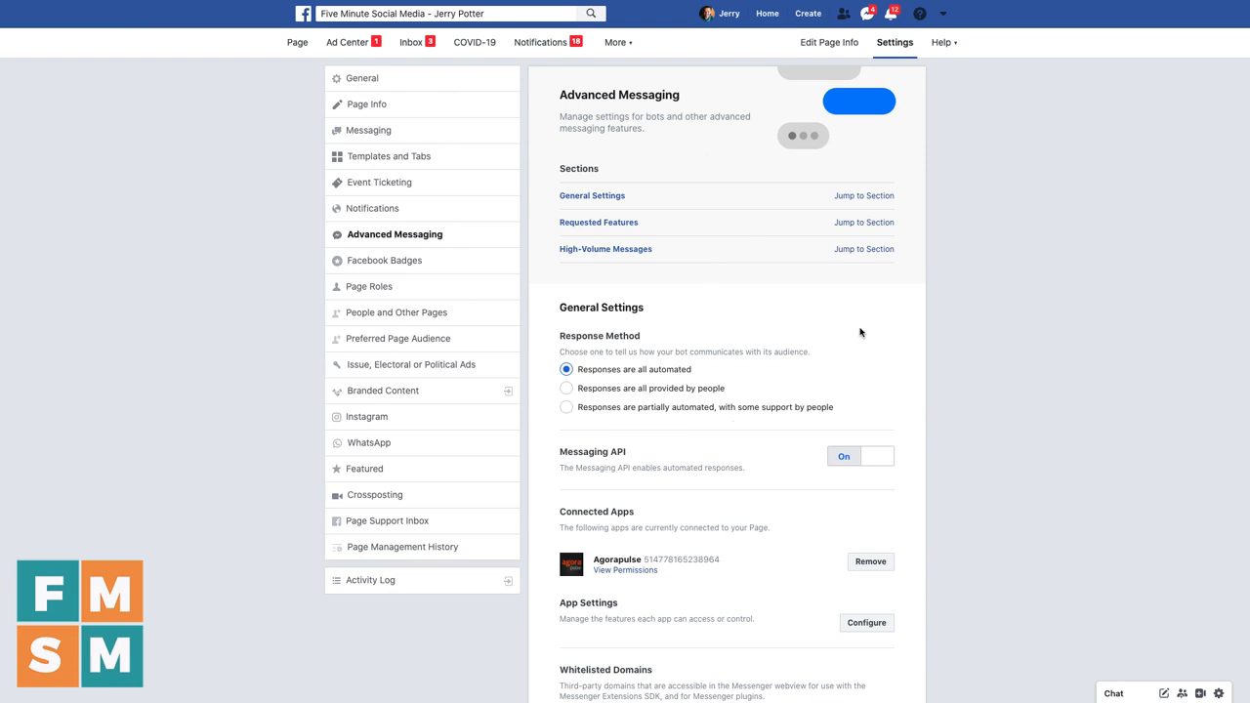
pyautogui.click(393, 264)
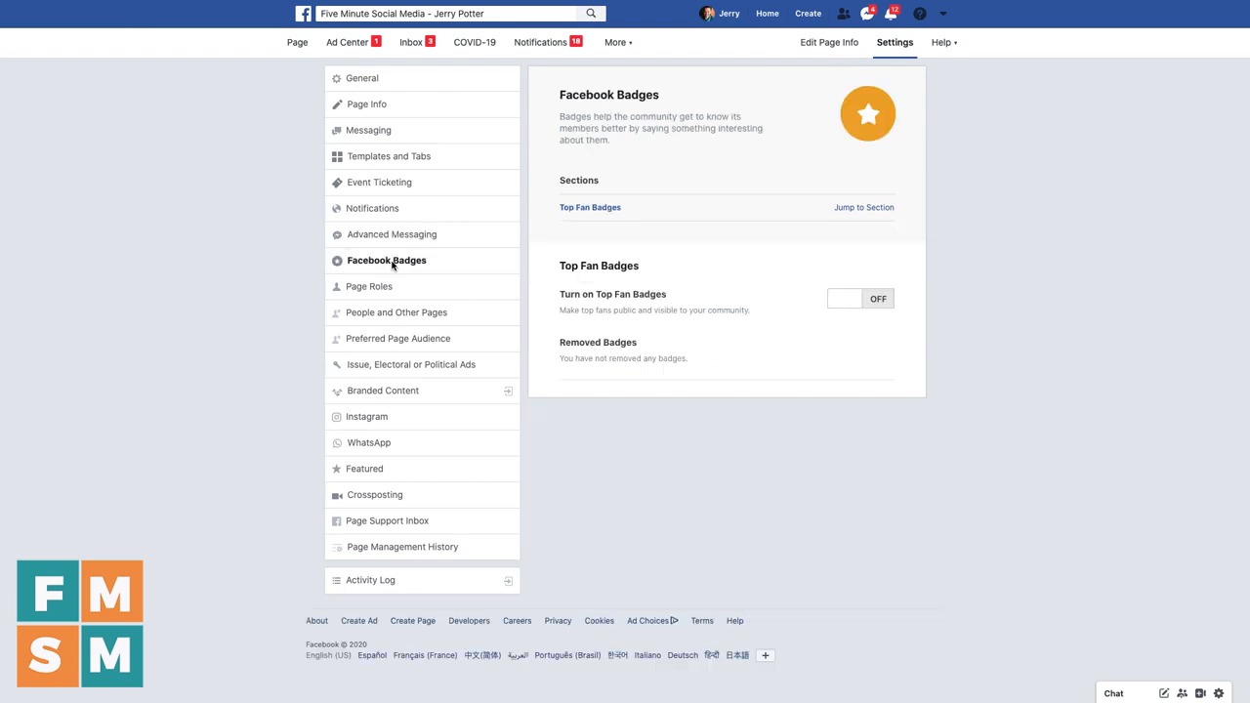
pyautogui.click(881, 309)
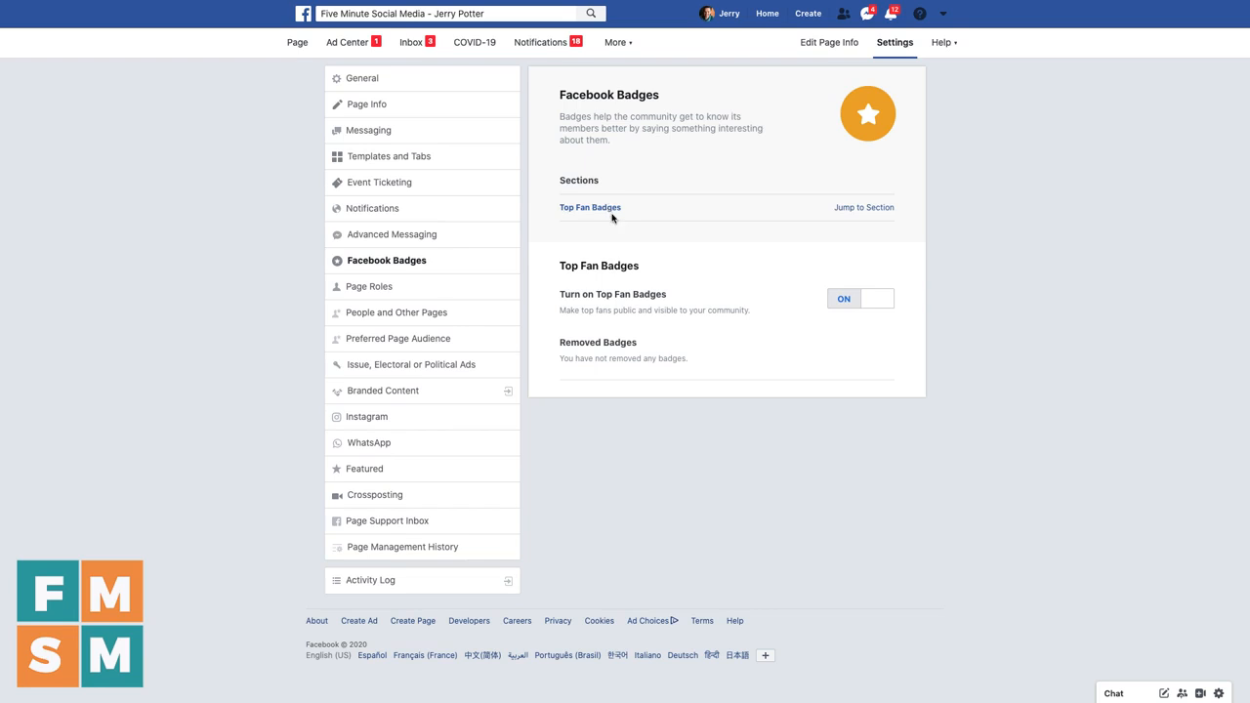
# Step: Review the roles assignable under Page Roles and the removal and ban actions for the most recent person who liked the Page
pyautogui.click(381, 285)
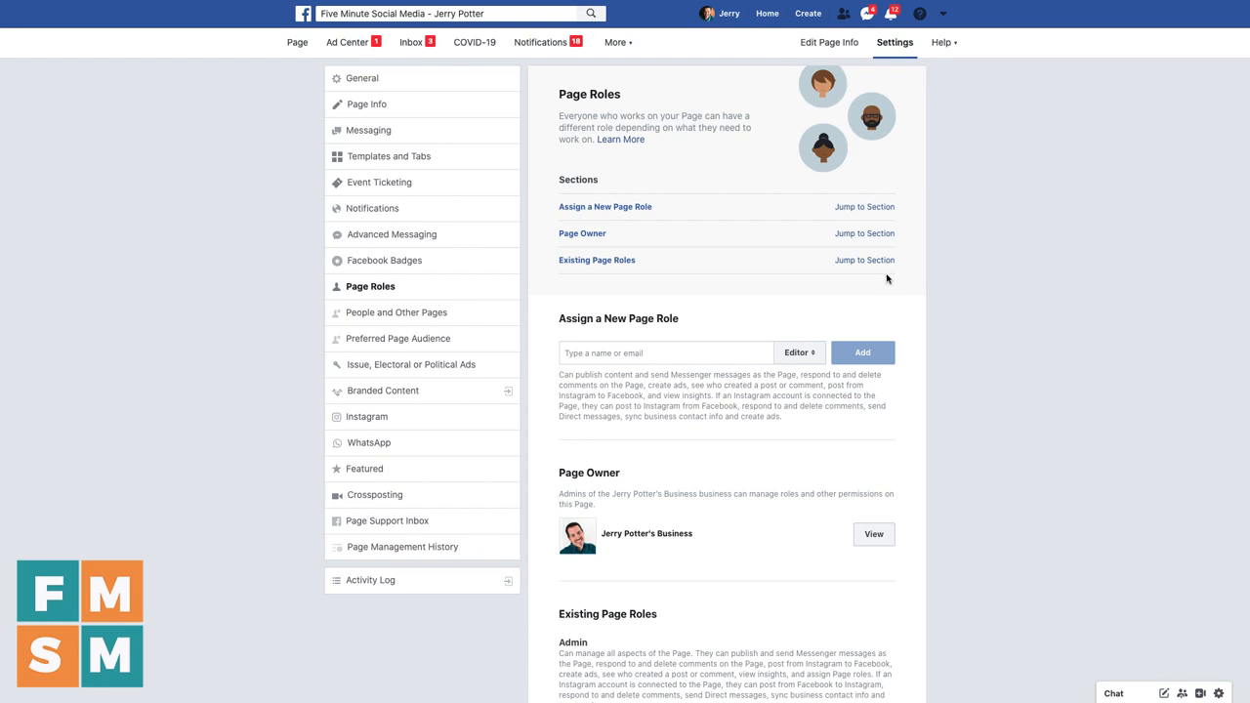
pyautogui.click(799, 353)
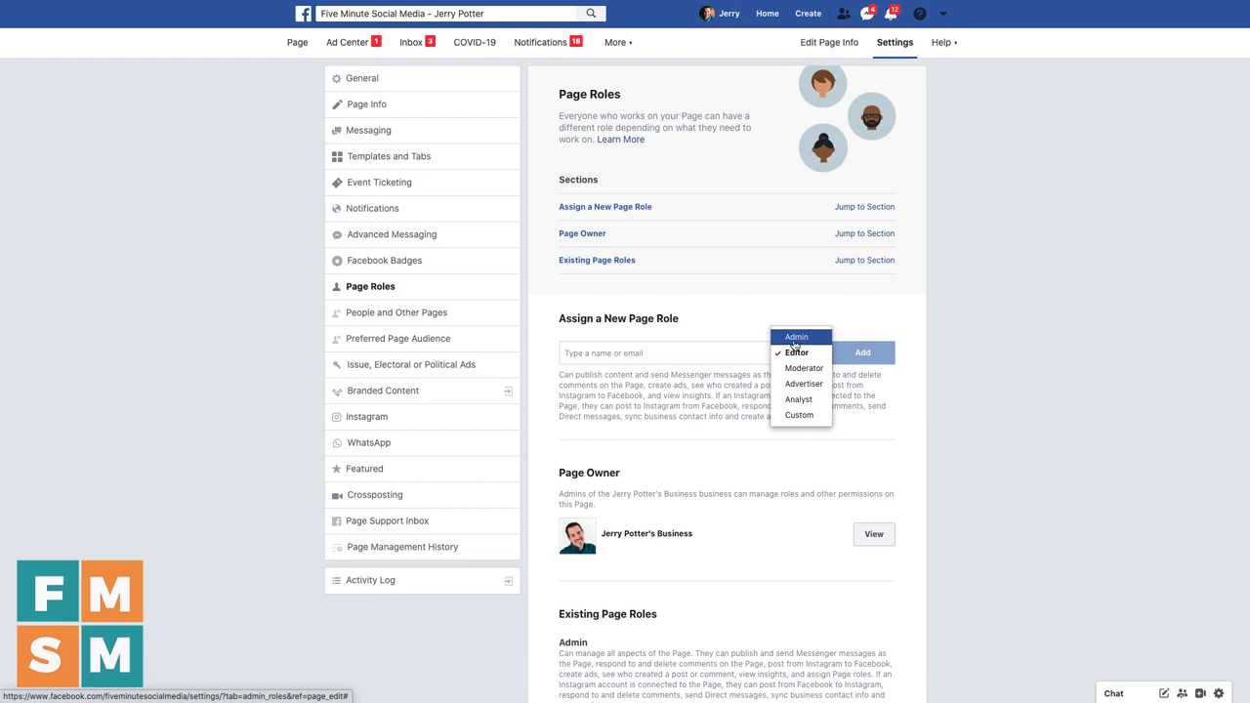
pyautogui.click(383, 315)
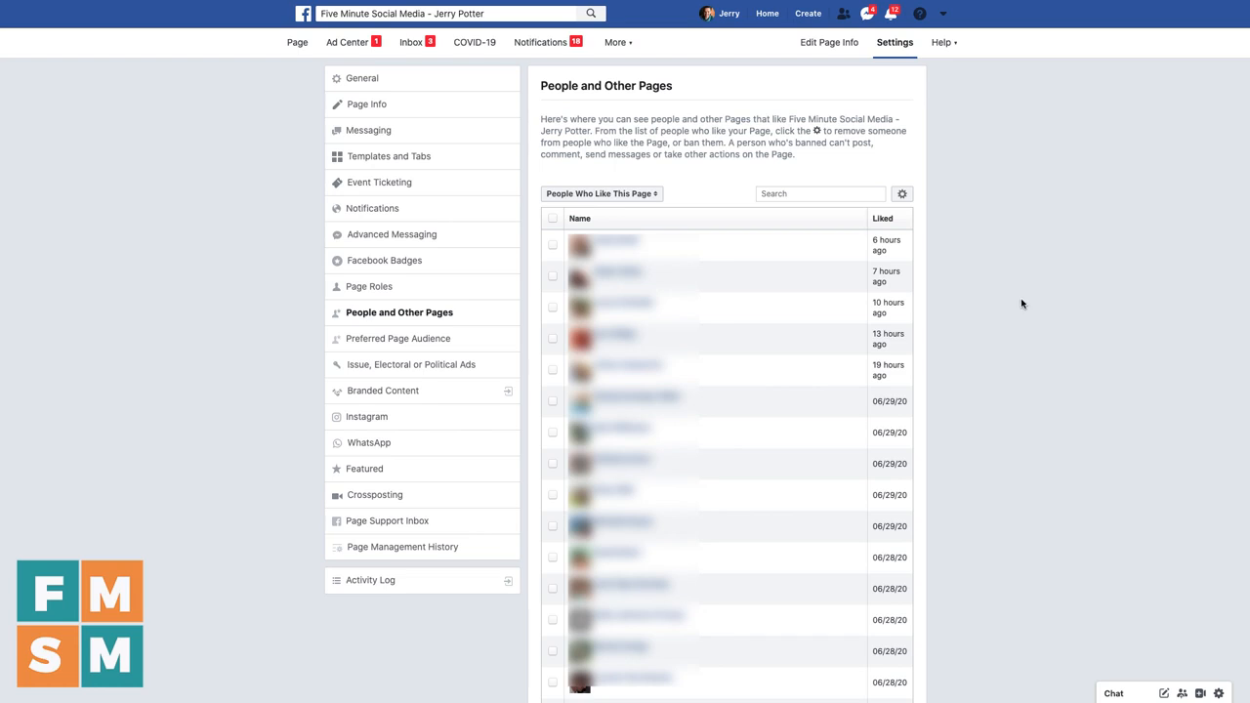
pyautogui.click(551, 246)
pyautogui.click(902, 195)
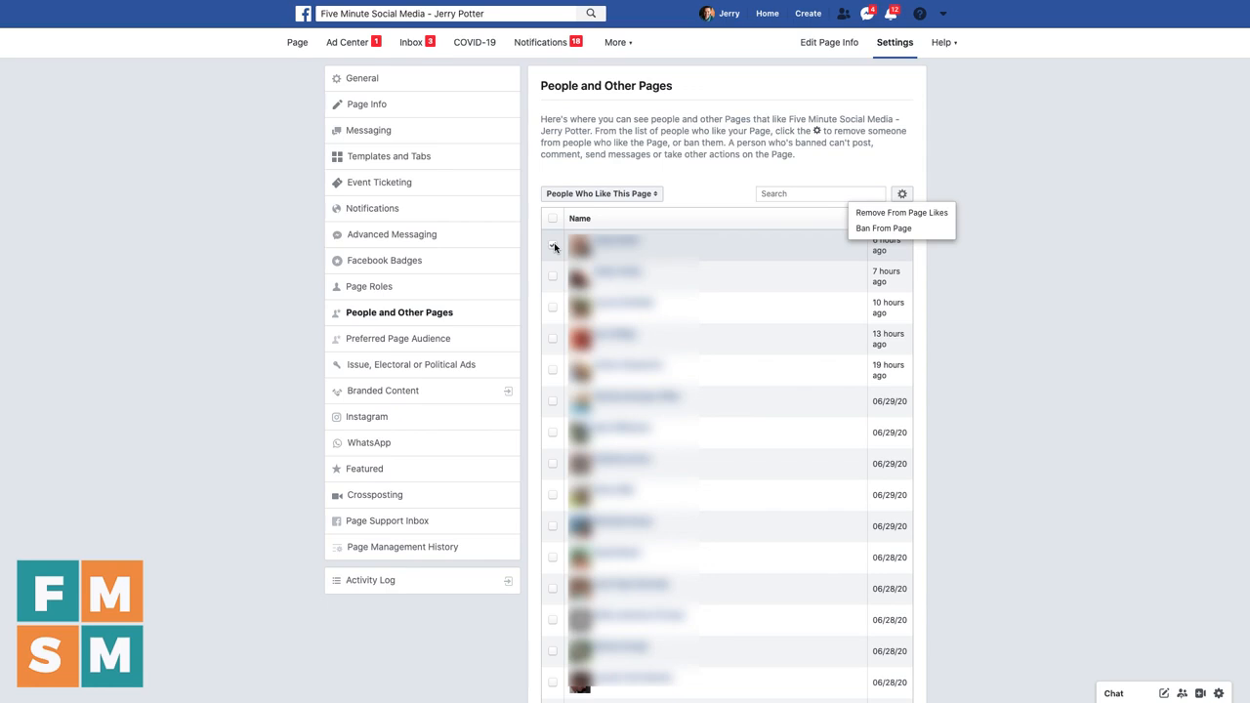
# Step: Look through the remaining Page settings from Preferred Page Audience and political ads to Instagram, Featured, and Crossposting
pyautogui.click(403, 339)
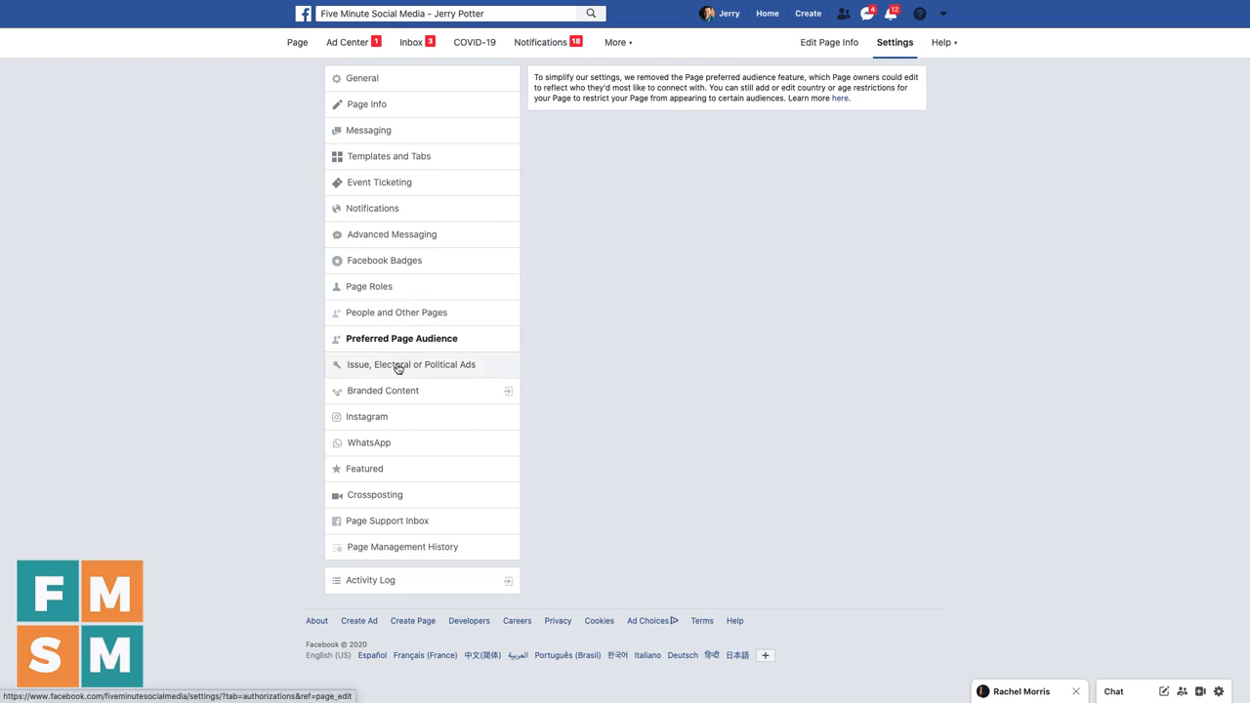
pyautogui.click(397, 367)
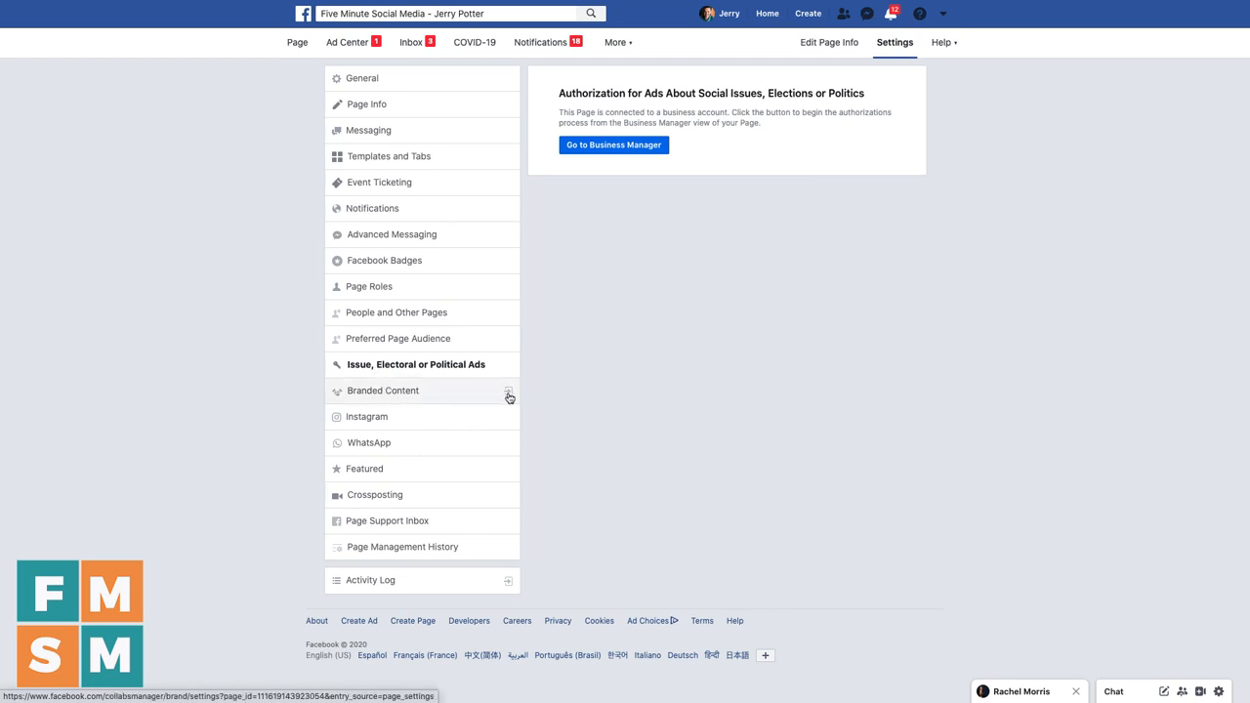
pyautogui.click(380, 420)
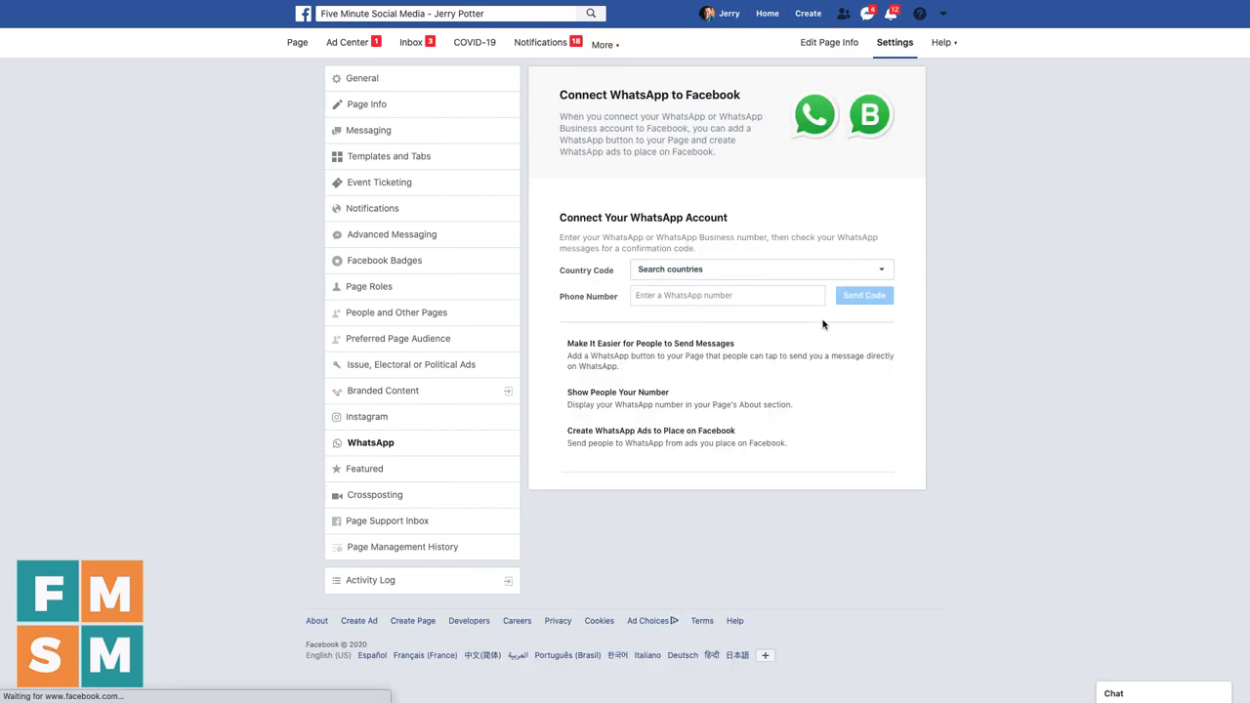
pyautogui.click(368, 468)
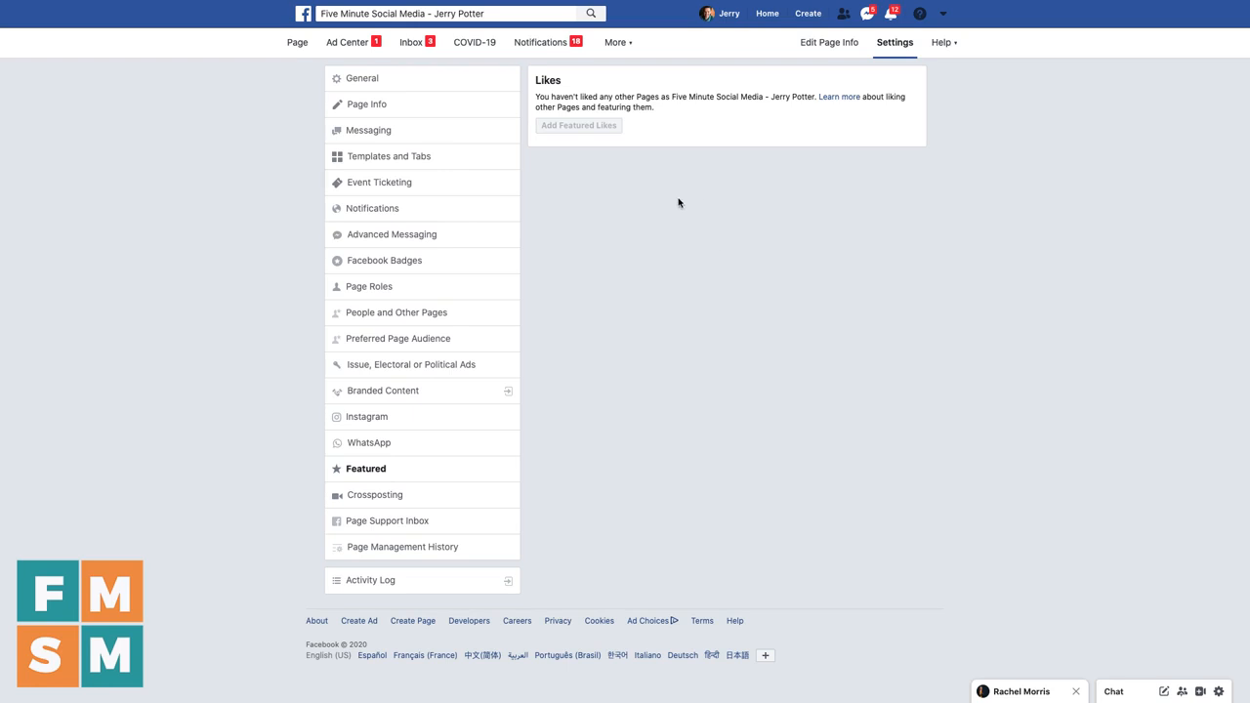
pyautogui.click(377, 494)
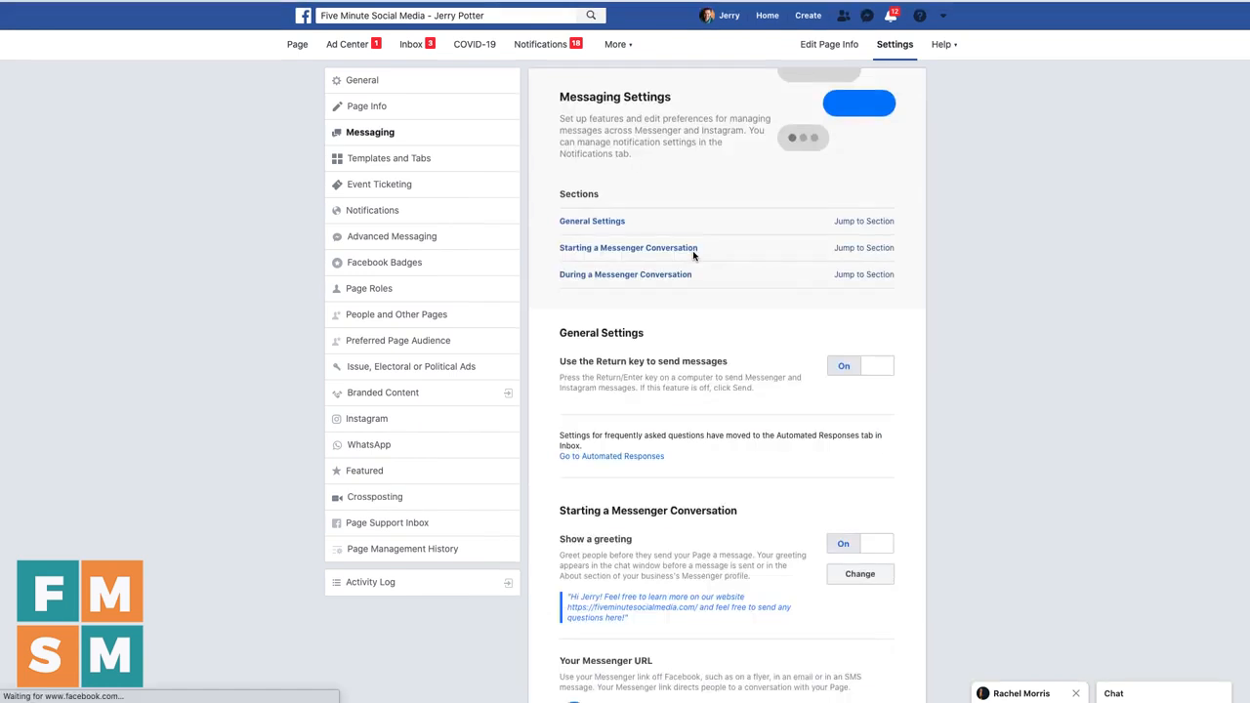
# Step: Go from the Messaging settings to Automated Responses and examine the Away Message's editing and personalization options
pyautogui.scroll(-3, 631, 346)
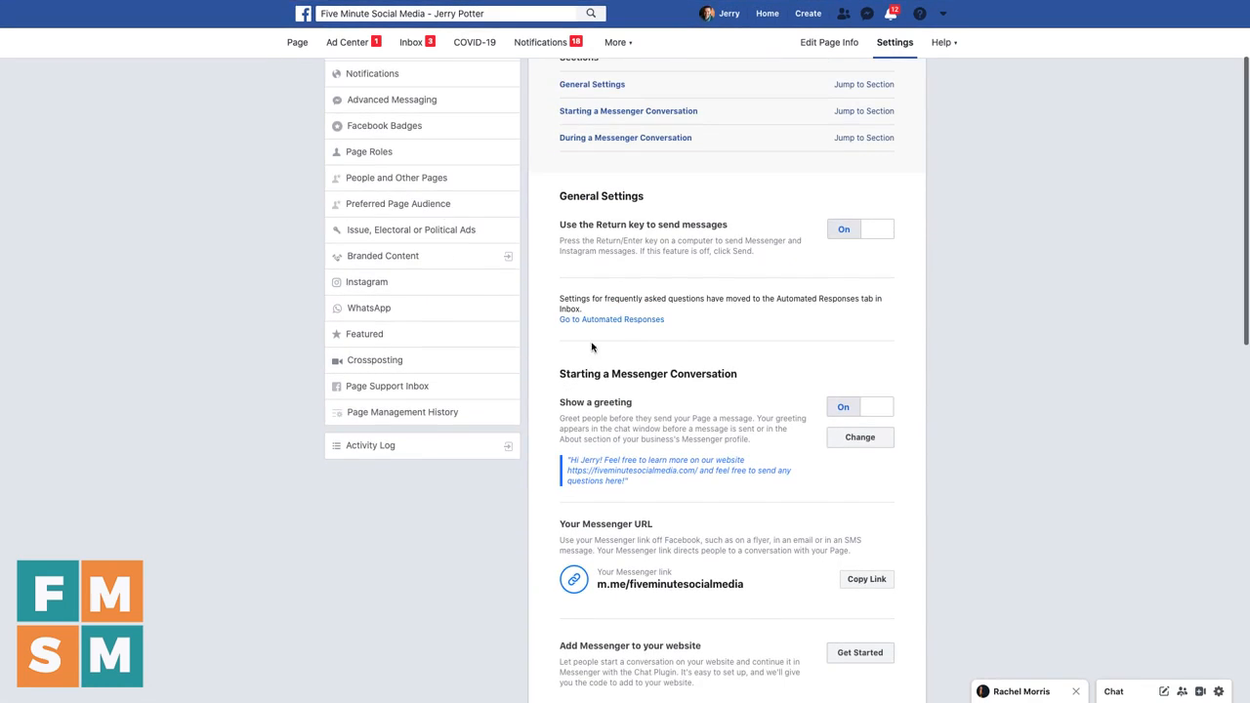
pyautogui.click(622, 321)
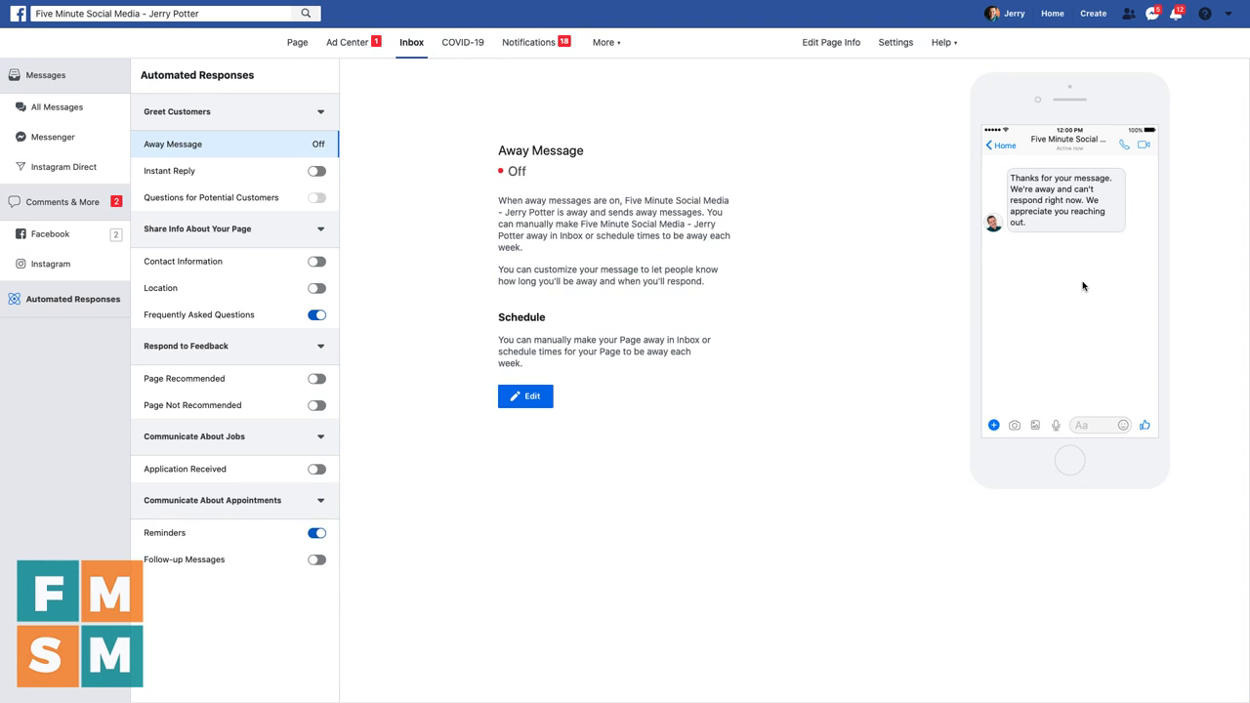
pyautogui.click(525, 395)
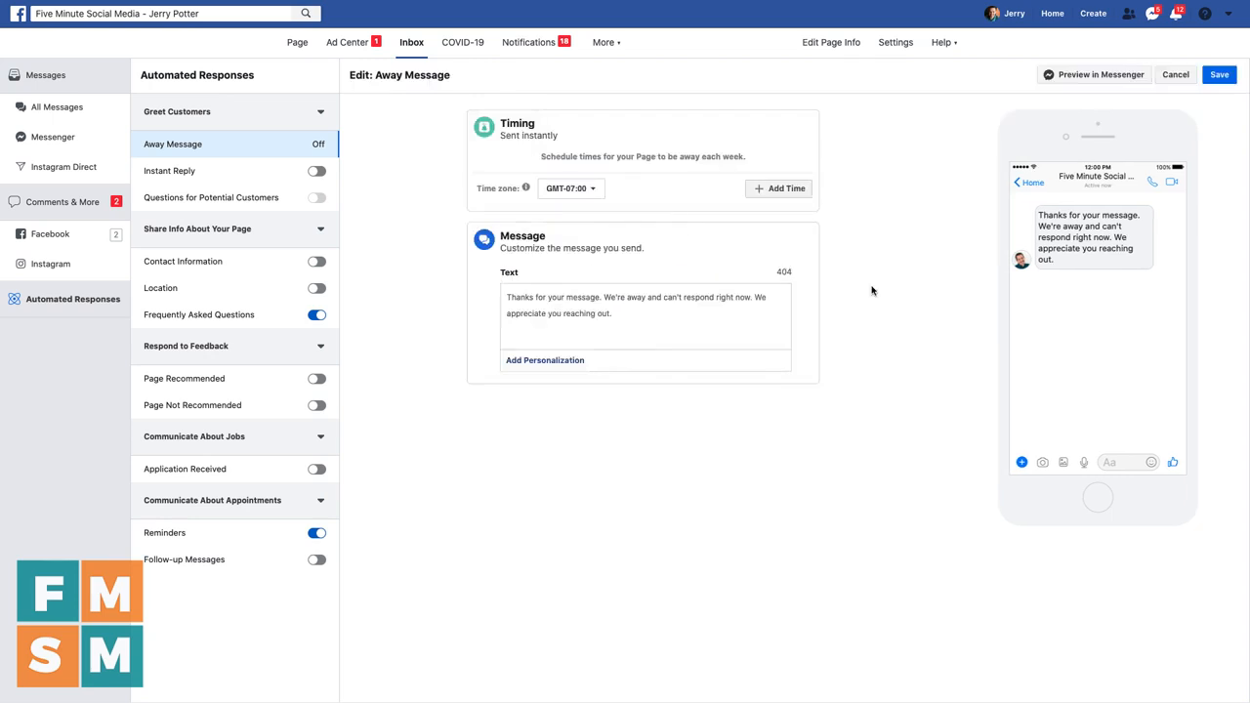
pyautogui.click(545, 361)
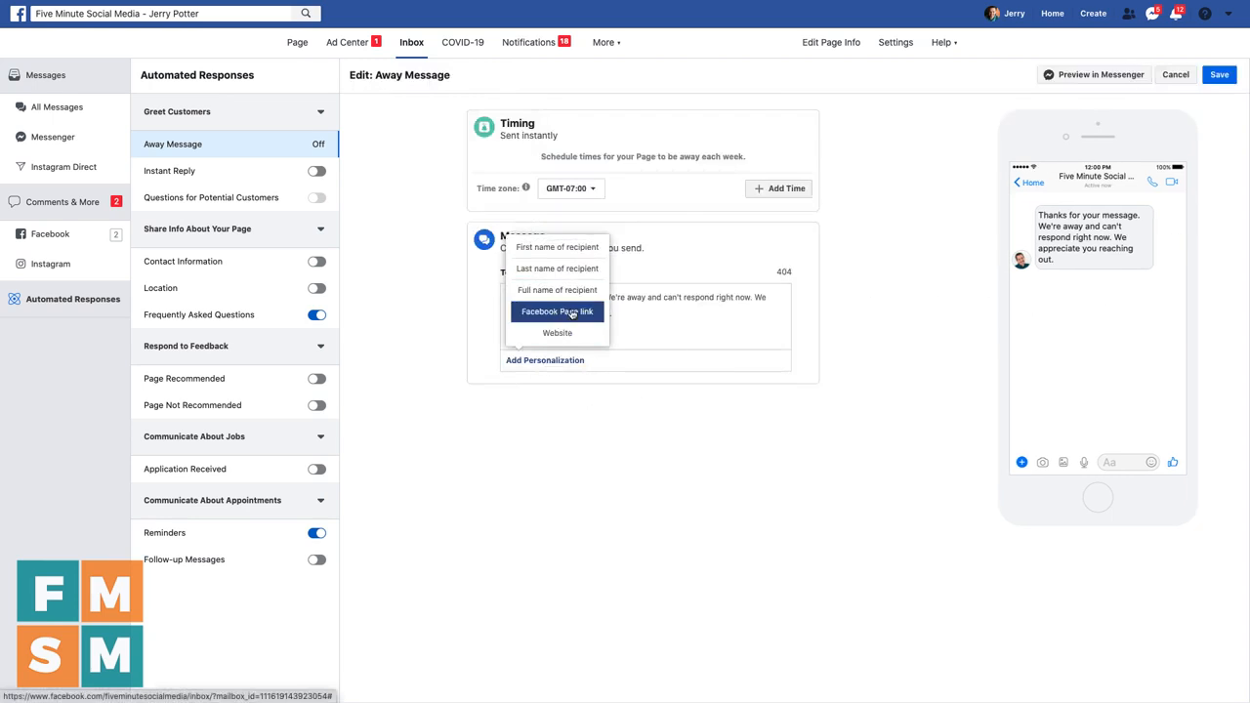
pyautogui.click(820, 358)
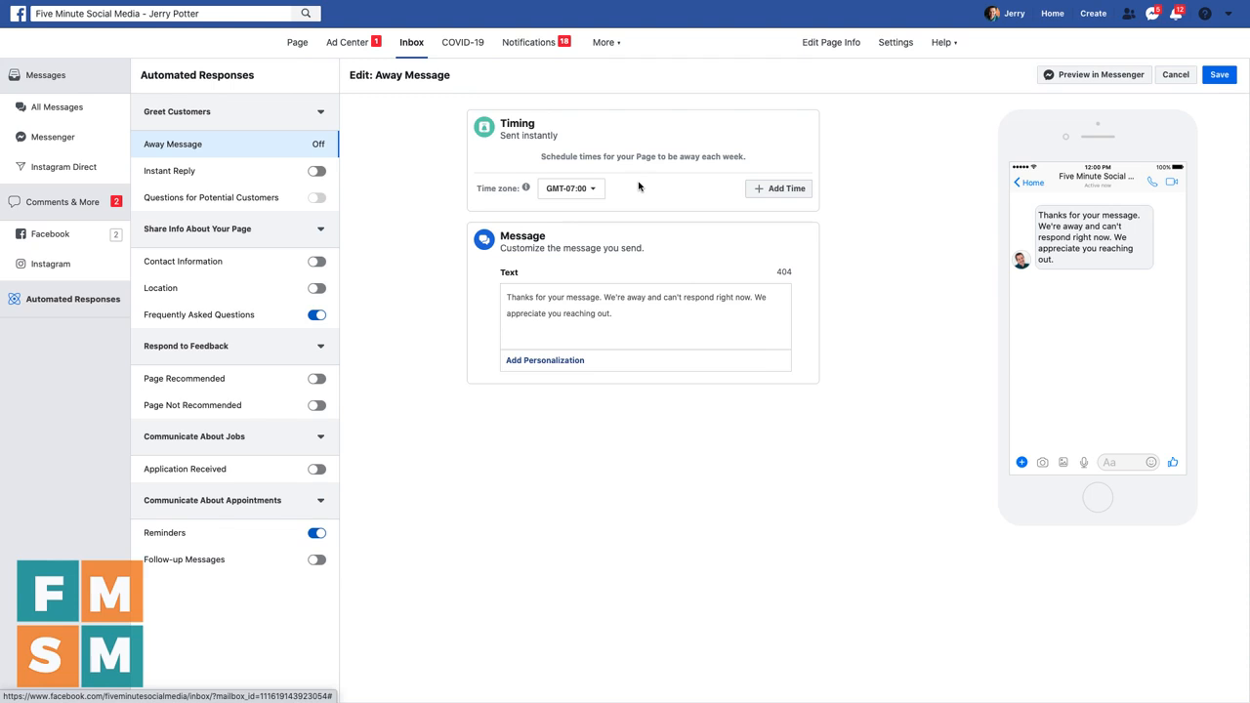
# Step: Examine the Instant Reply message and the Questions for Potential Customers, including the question types available for Question #1
pyautogui.click(227, 173)
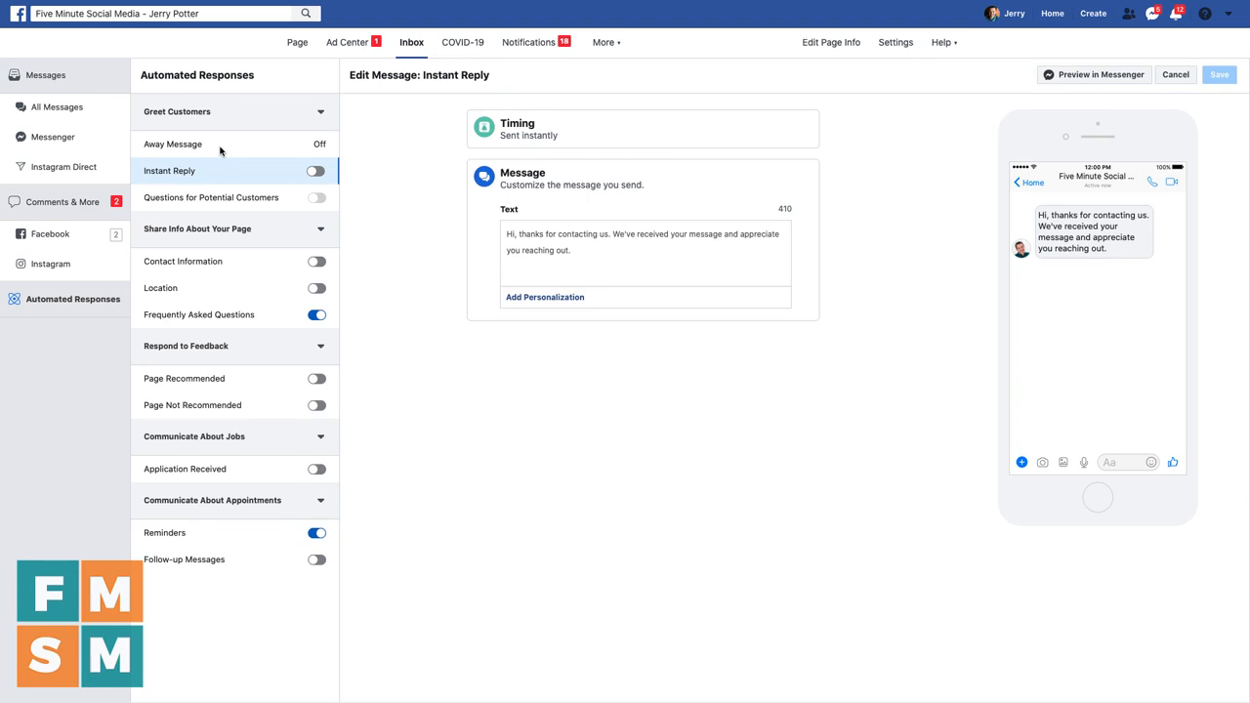
pyautogui.click(210, 198)
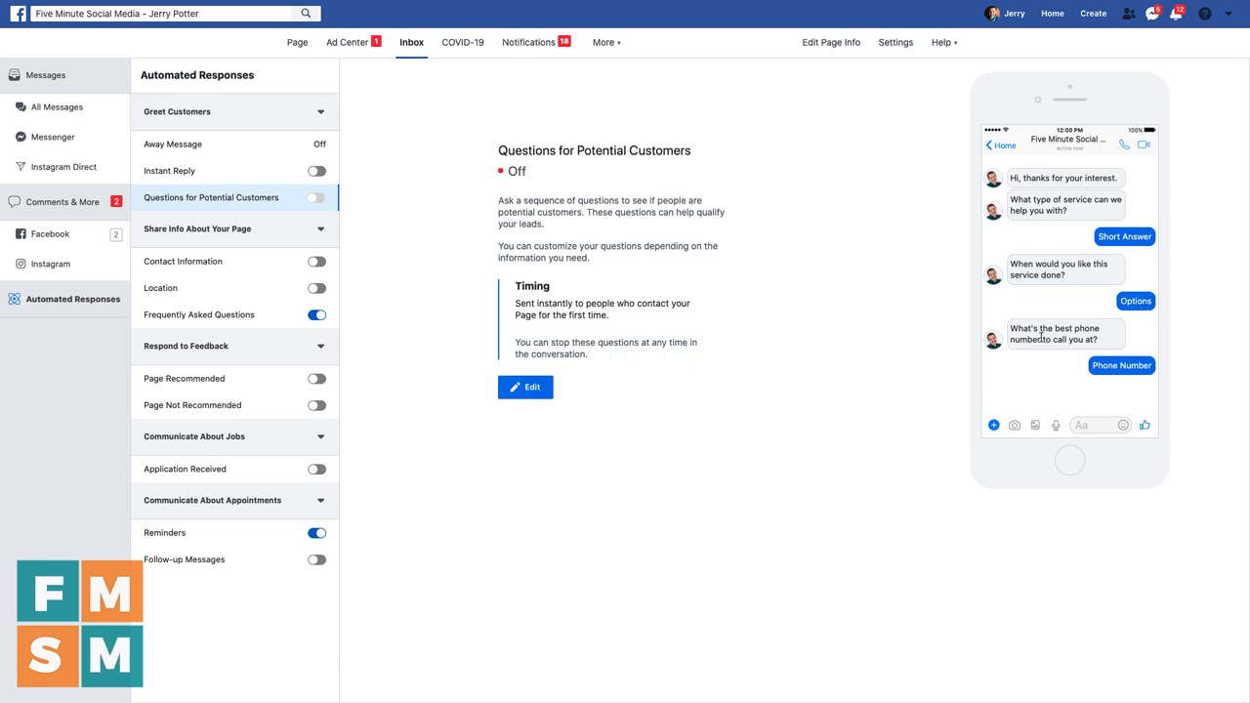
pyautogui.click(542, 387)
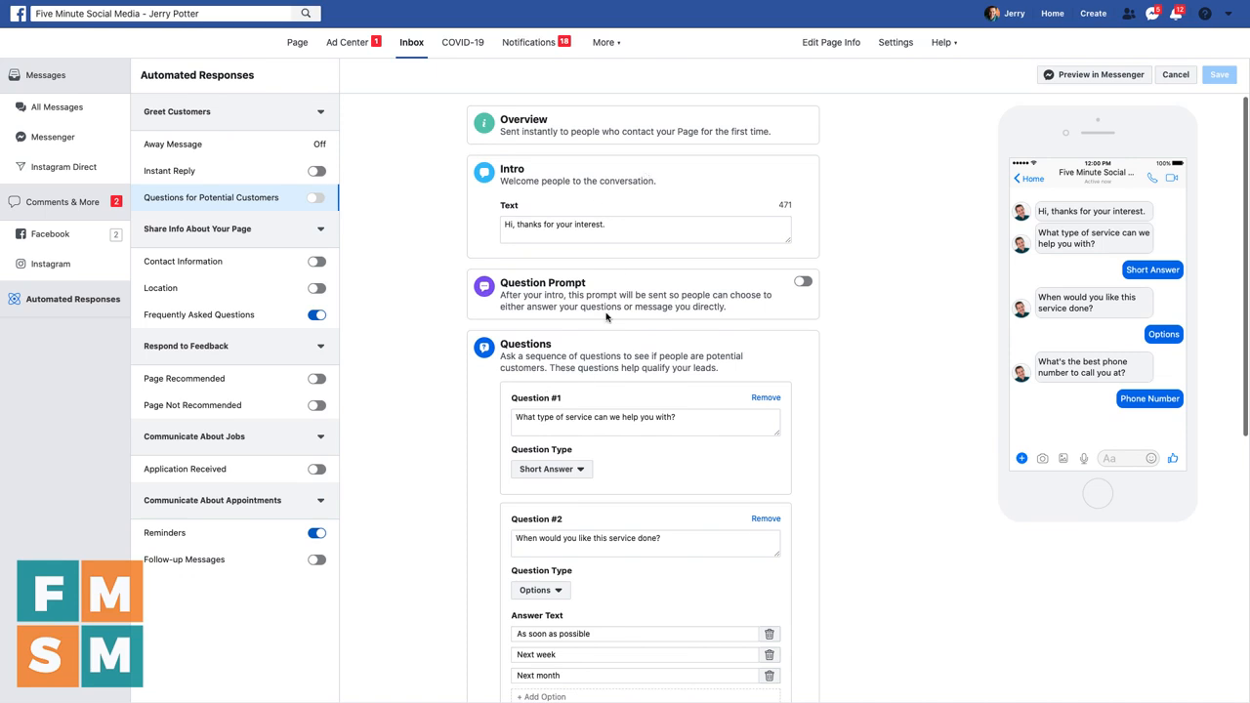
pyautogui.scroll(-3, 615, 320)
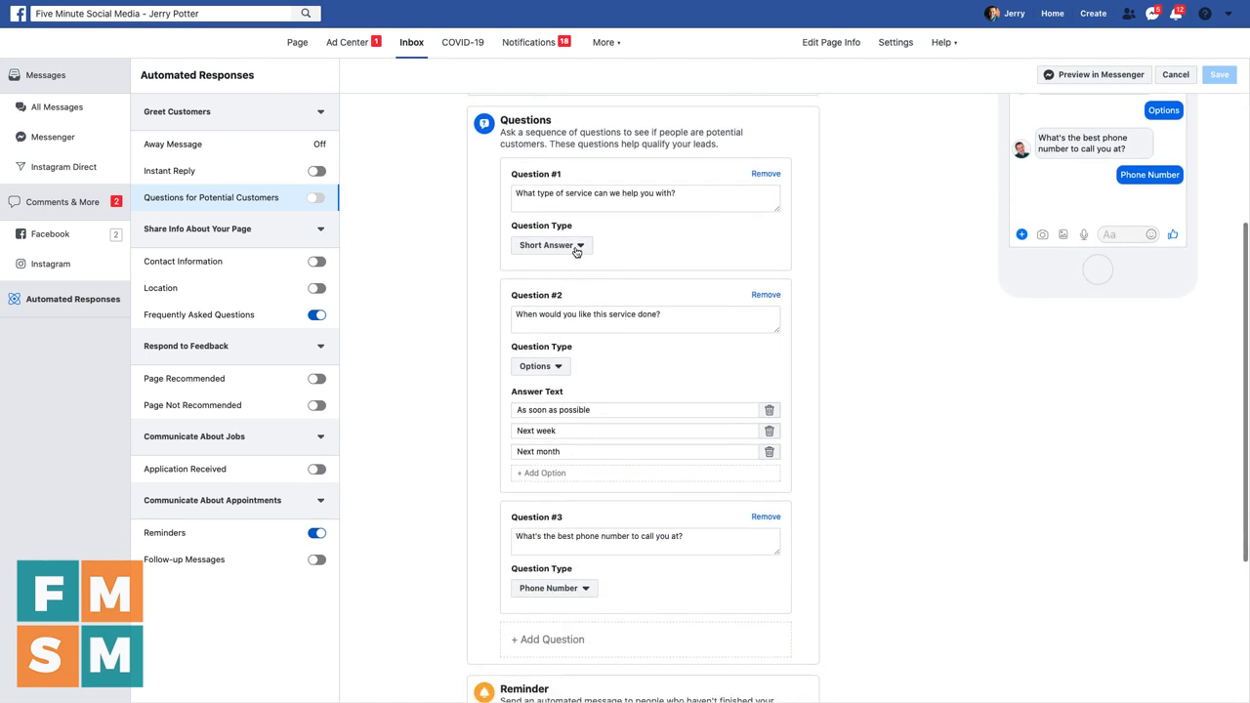
pyautogui.click(576, 250)
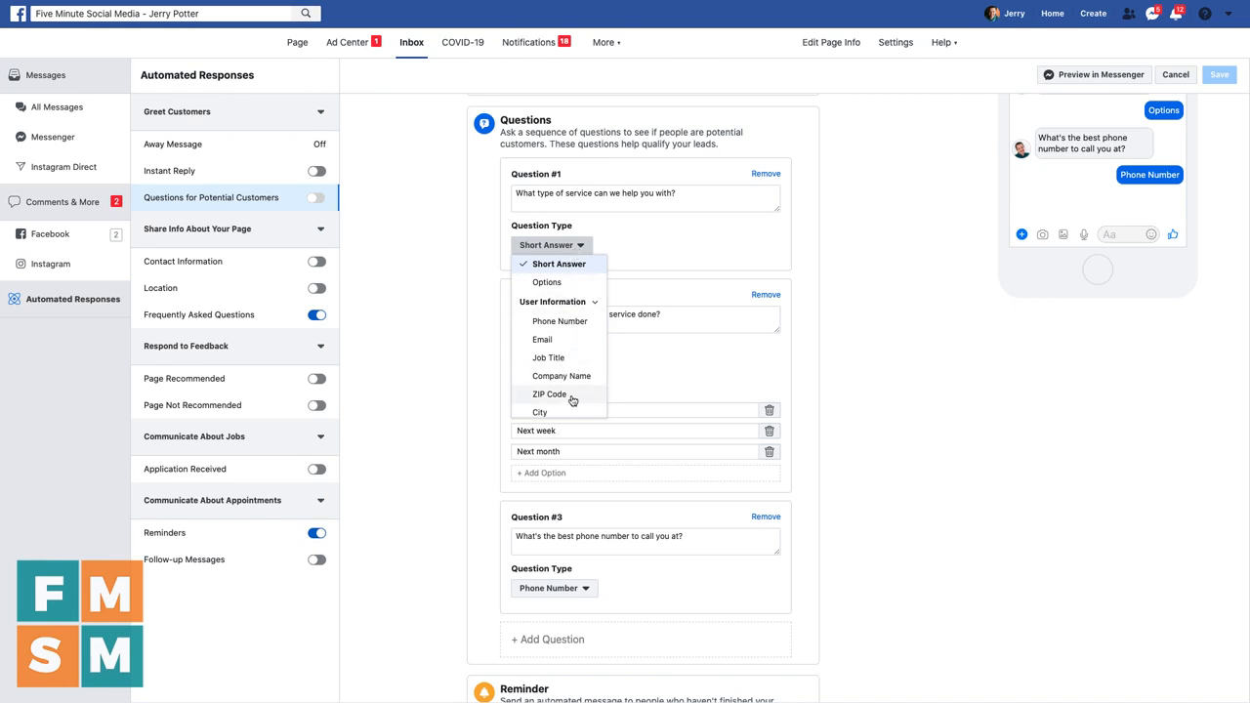
pyautogui.scroll(-1, 574, 375)
pyautogui.scroll(1, 574, 375)
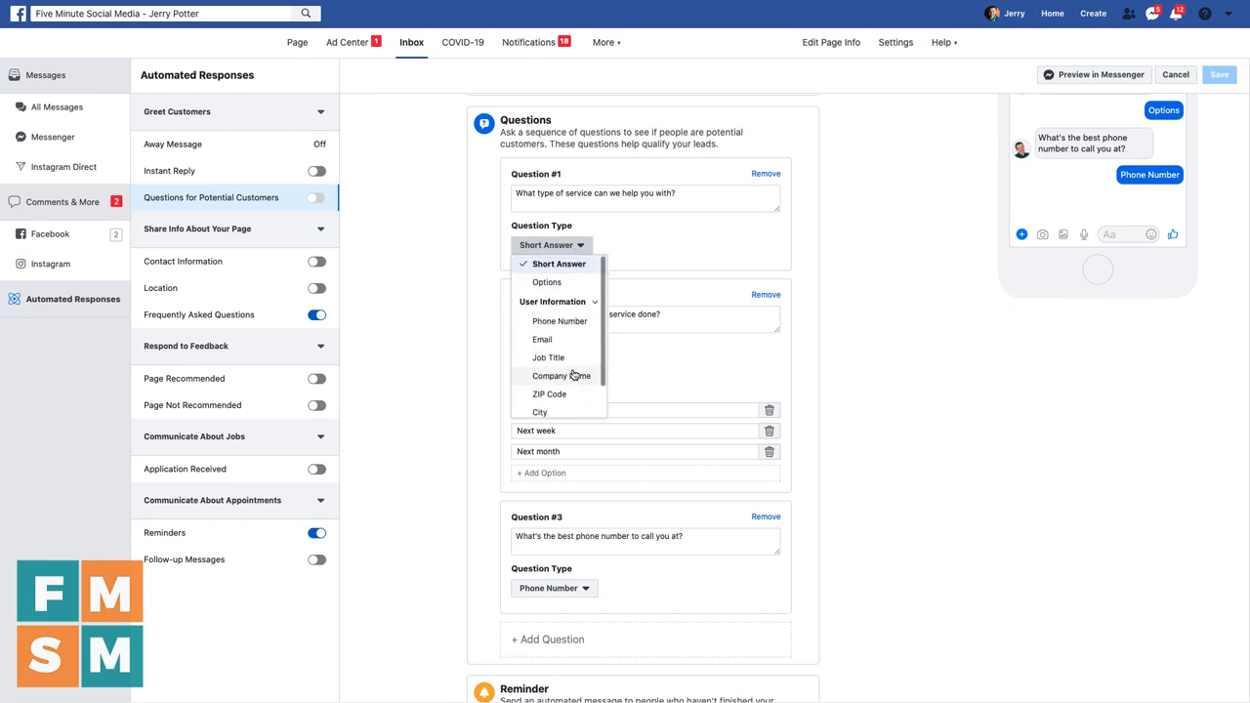
pyautogui.click(661, 257)
pyautogui.scroll(-3, 660, 303)
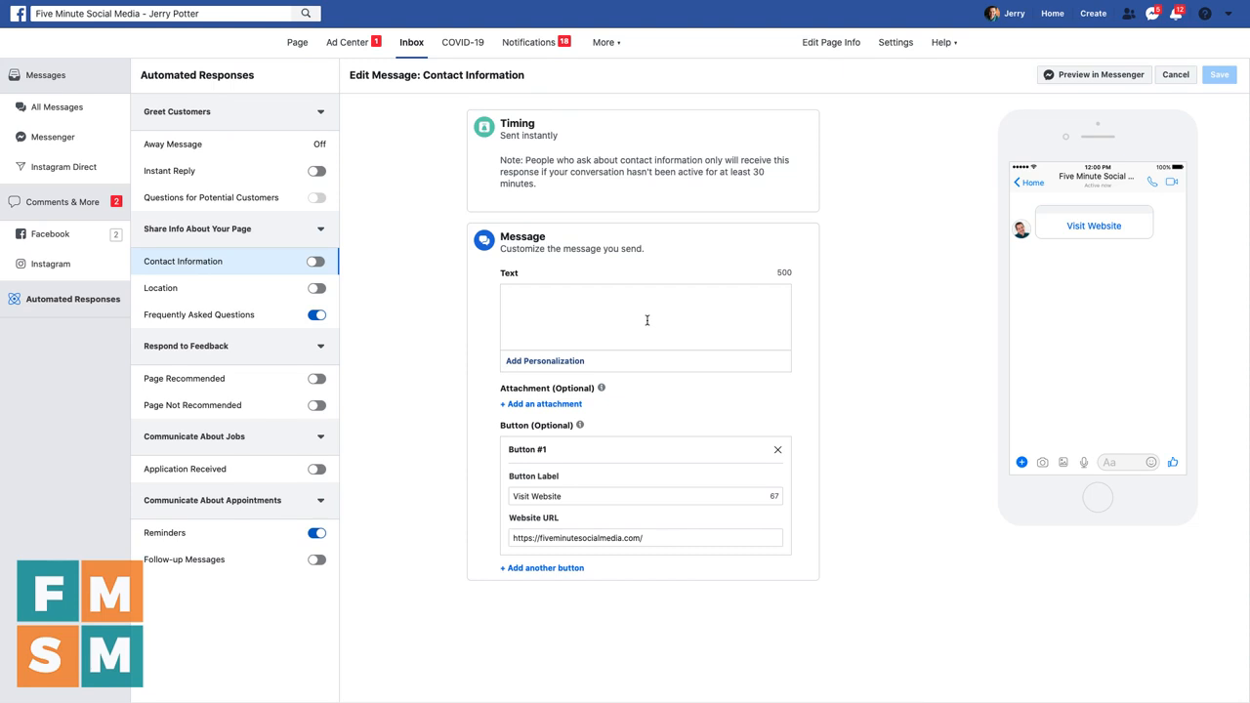
# Step: Examine the Location response and the Frequently Asked Questions with their automated responses and link buttons
pyautogui.click(197, 292)
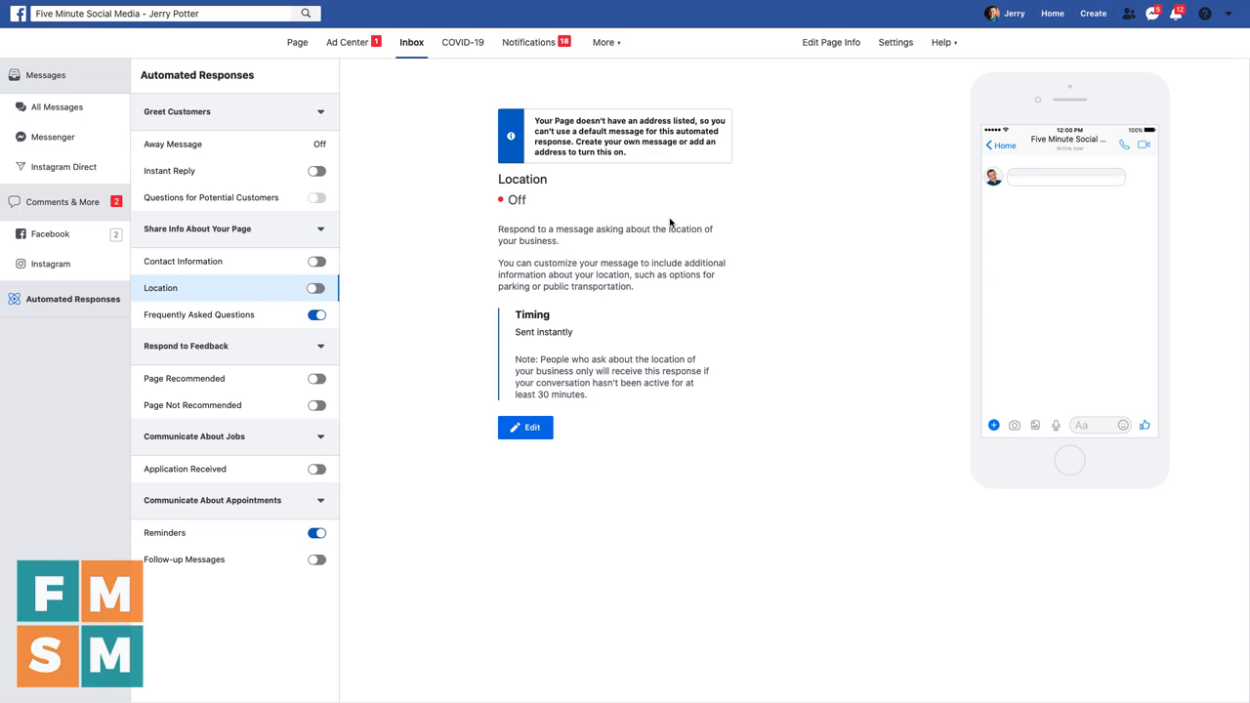
pyautogui.click(203, 321)
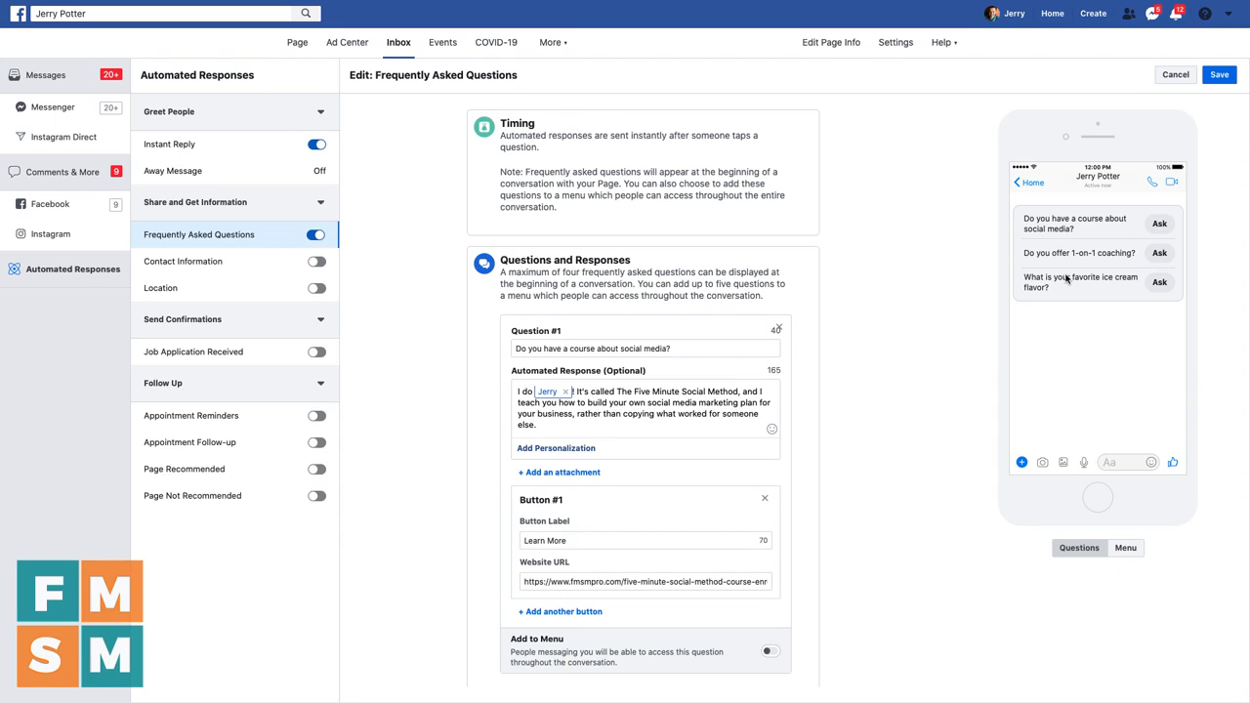
pyautogui.scroll(-3, 902, 311)
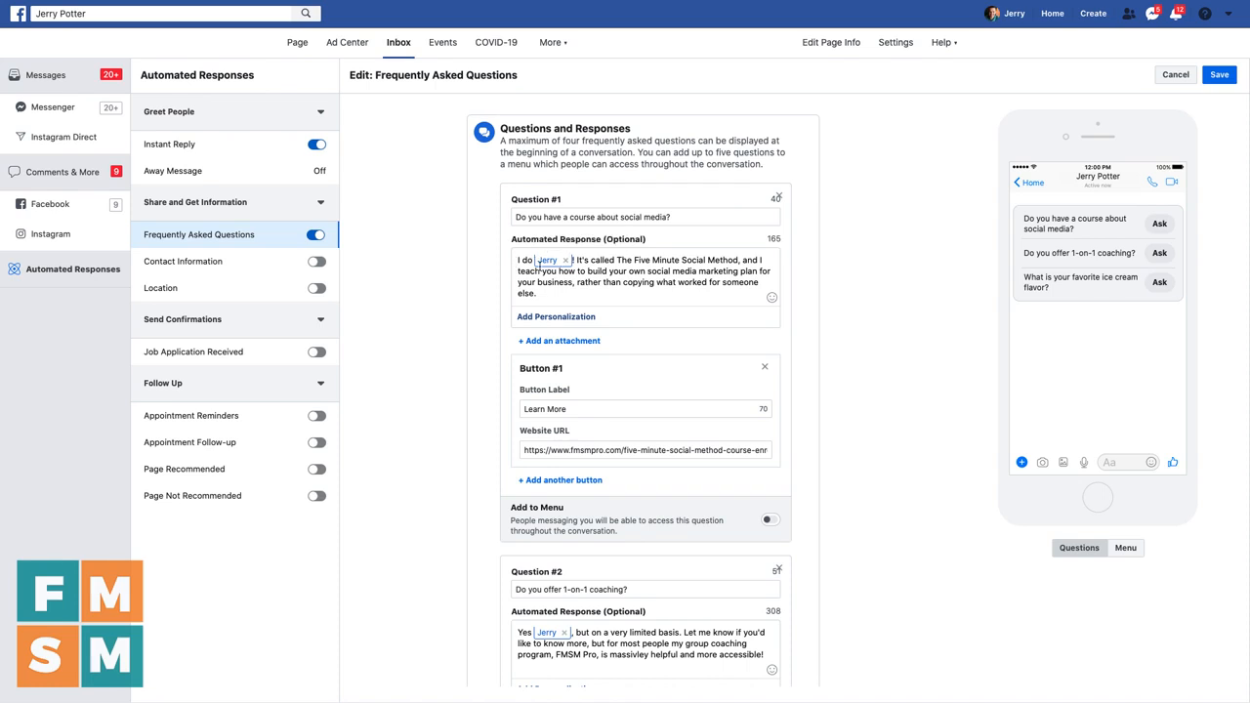
pyautogui.scroll(-2, 649, 265)
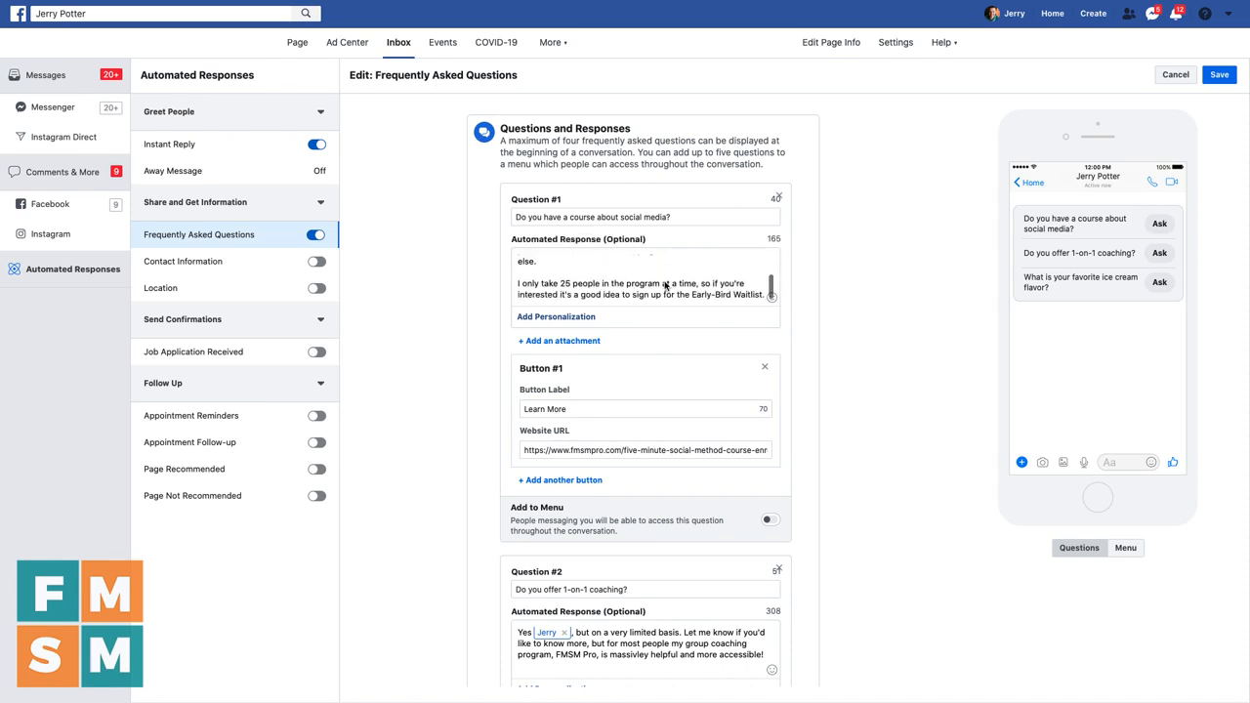
pyautogui.scroll(-2, 650, 366)
pyautogui.scroll(-2, 649, 366)
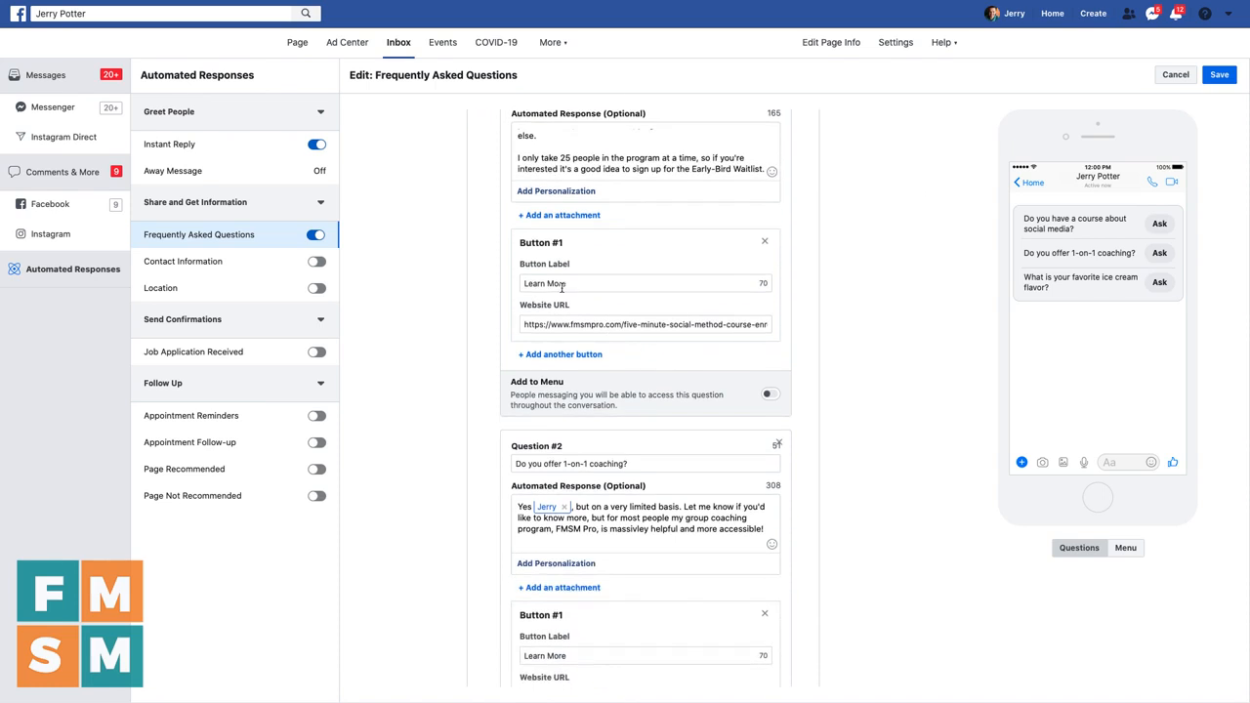
pyautogui.scroll(-6, 470, 310)
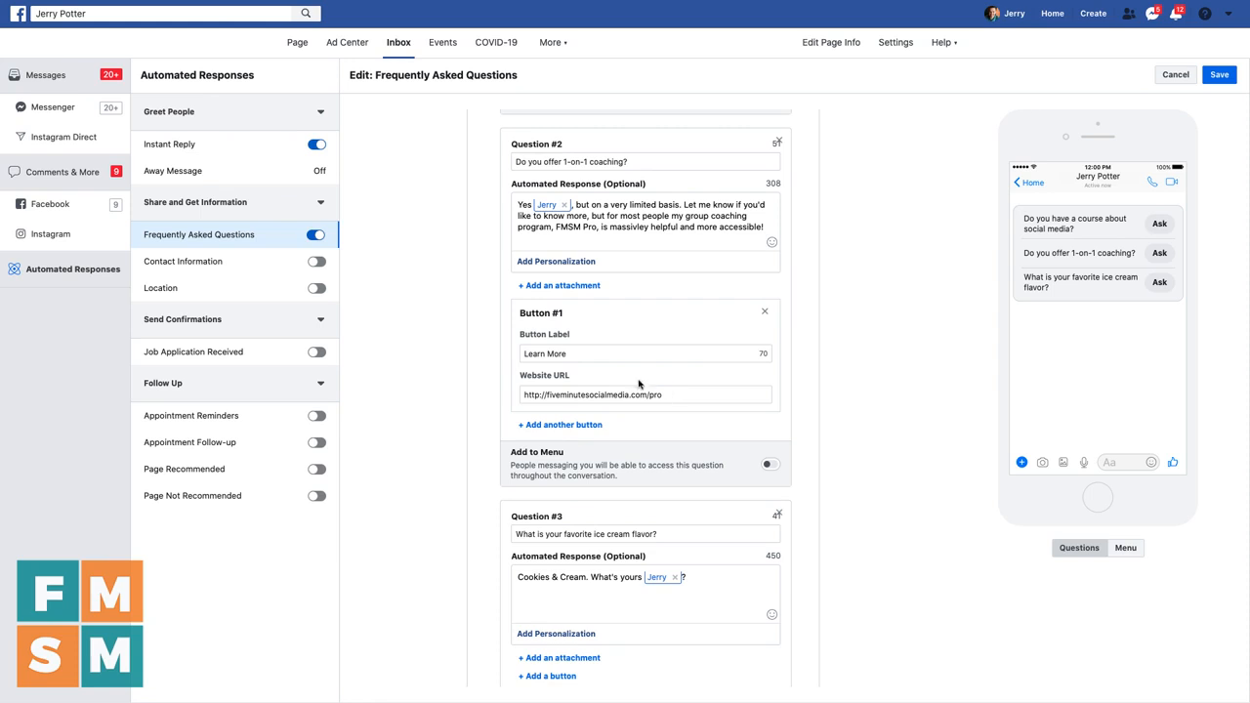
pyautogui.scroll(-2, 678, 392)
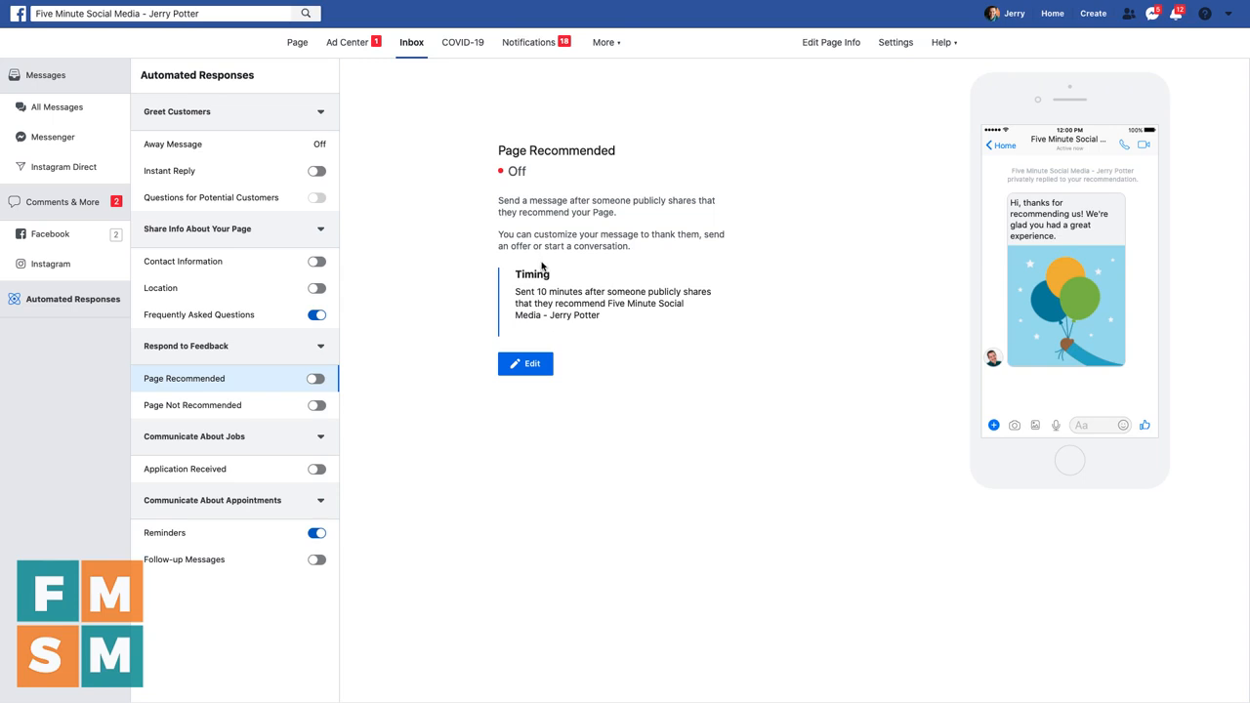
# Step: Examine the Page Recommended message and its personalization options, as well as the Page Not Recommended response
pyautogui.click(527, 363)
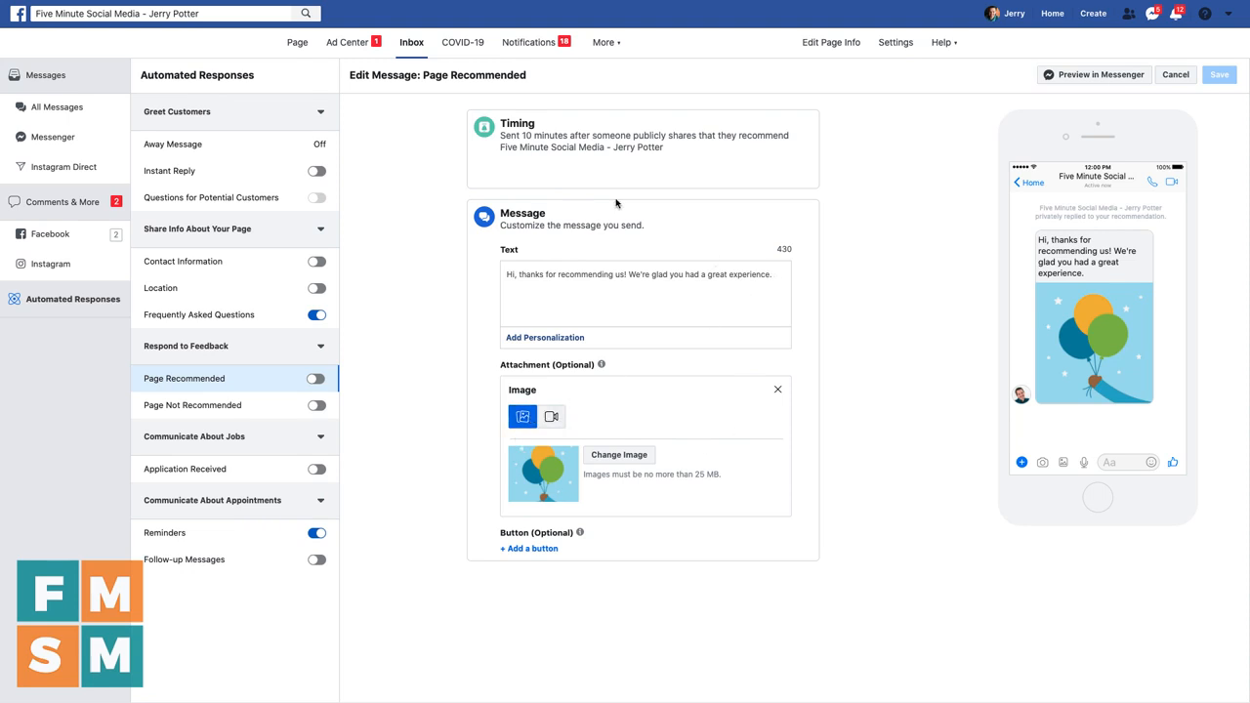
pyautogui.click(565, 338)
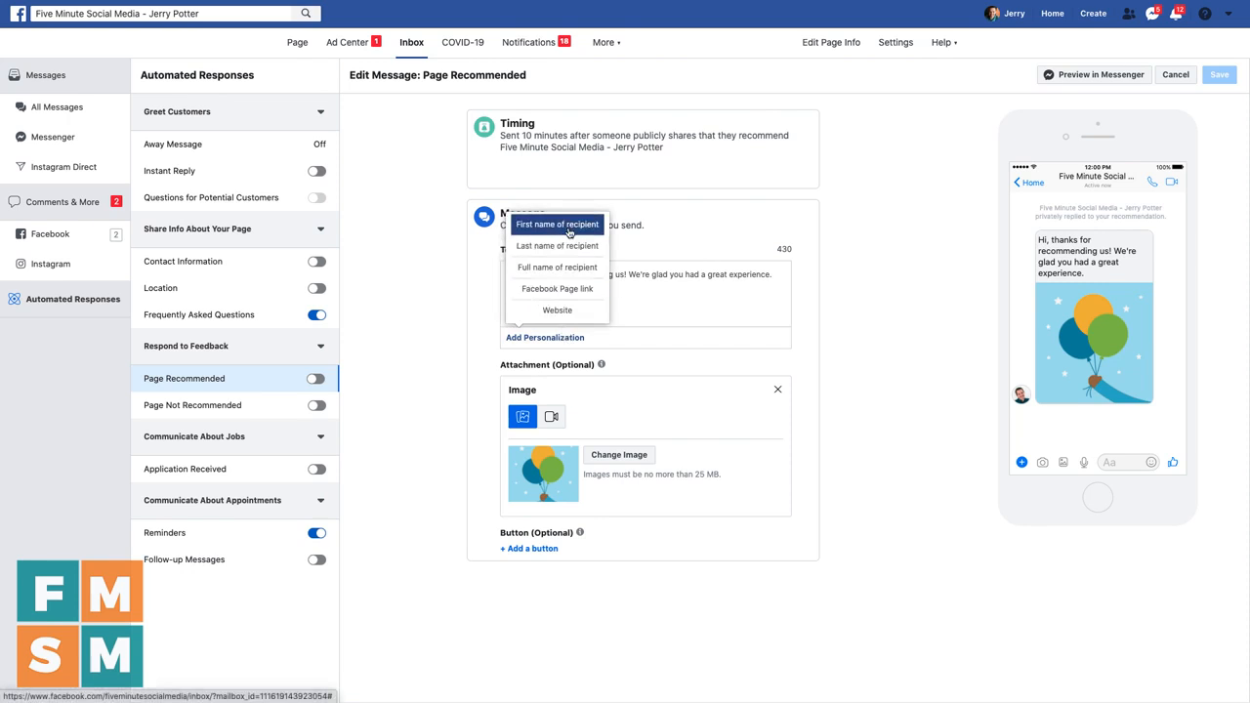
pyautogui.click(932, 294)
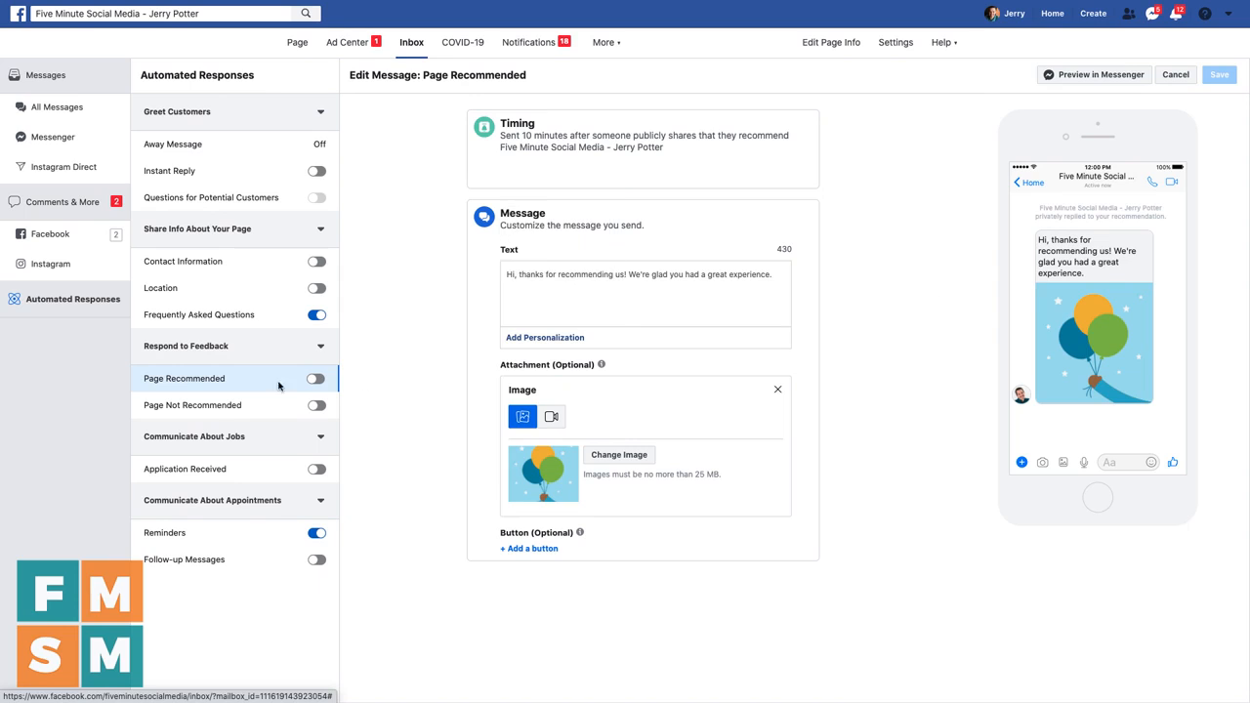
pyautogui.click(227, 406)
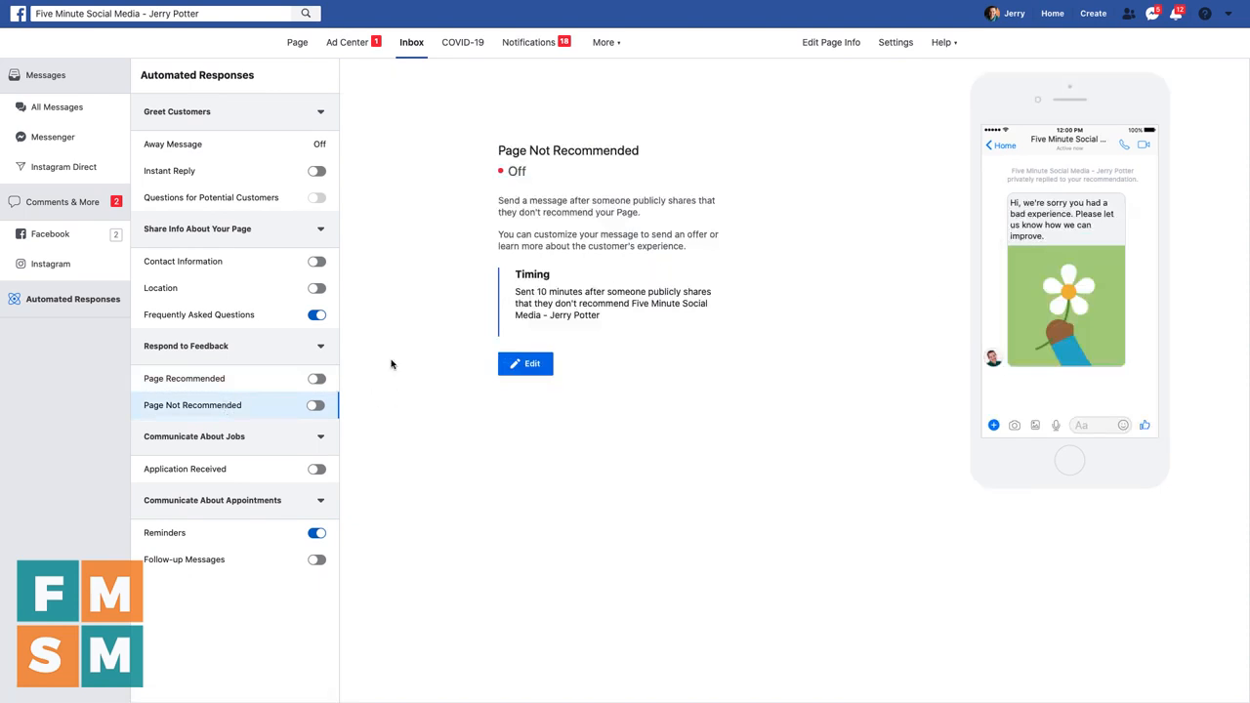